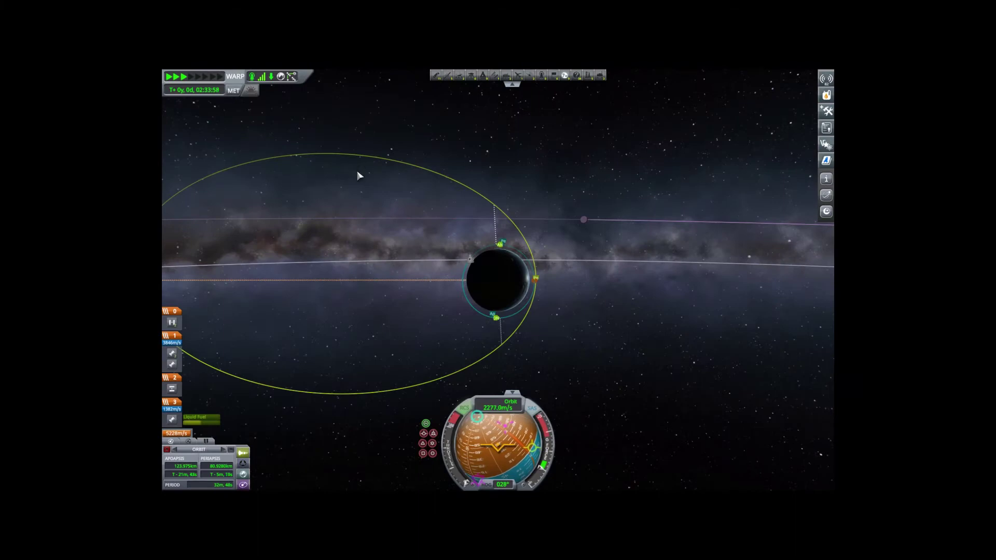
# Zoom the map view in on the Mun and the craft.
pyautogui.scroll(5, 372, 170)
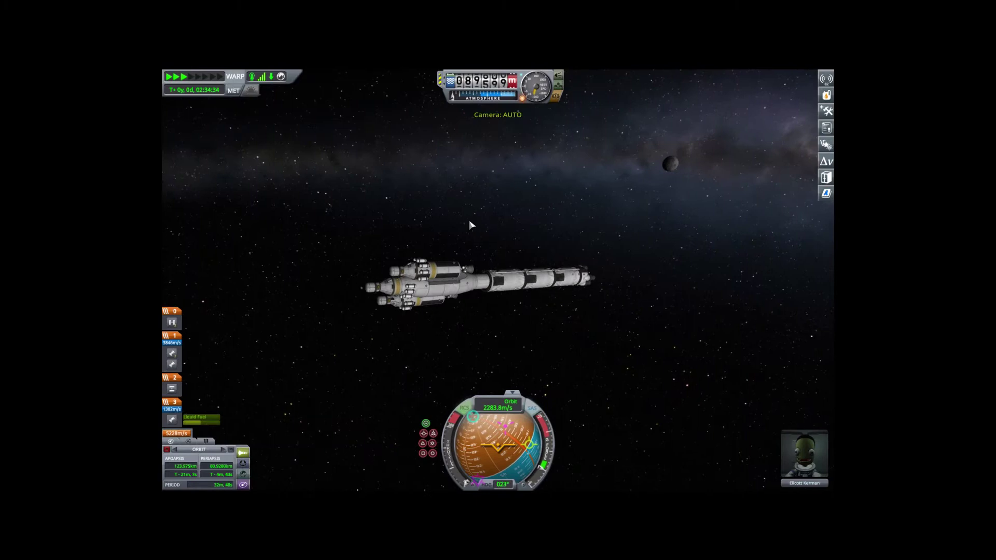
pyautogui.scroll(5, 471, 224)
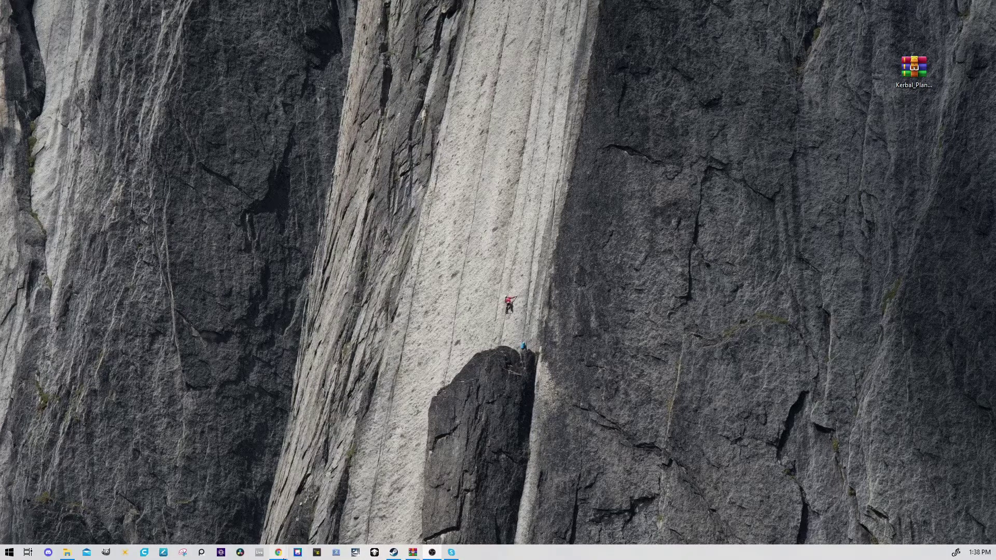
# Open the Kerbal Space Program SpaceDock site in Chrome and search its mods for 'base'.
pyautogui.moveTo(280, 556)
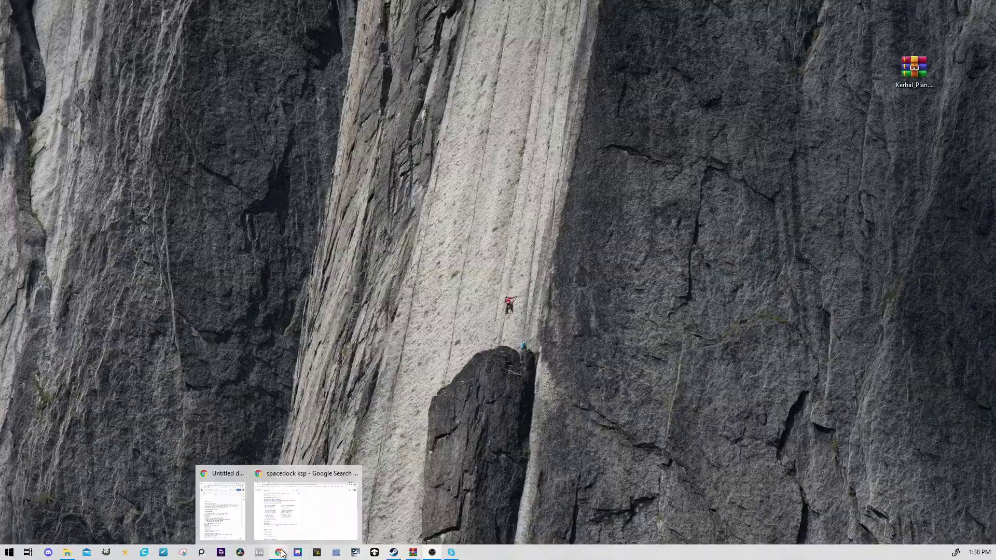
pyautogui.click(293, 524)
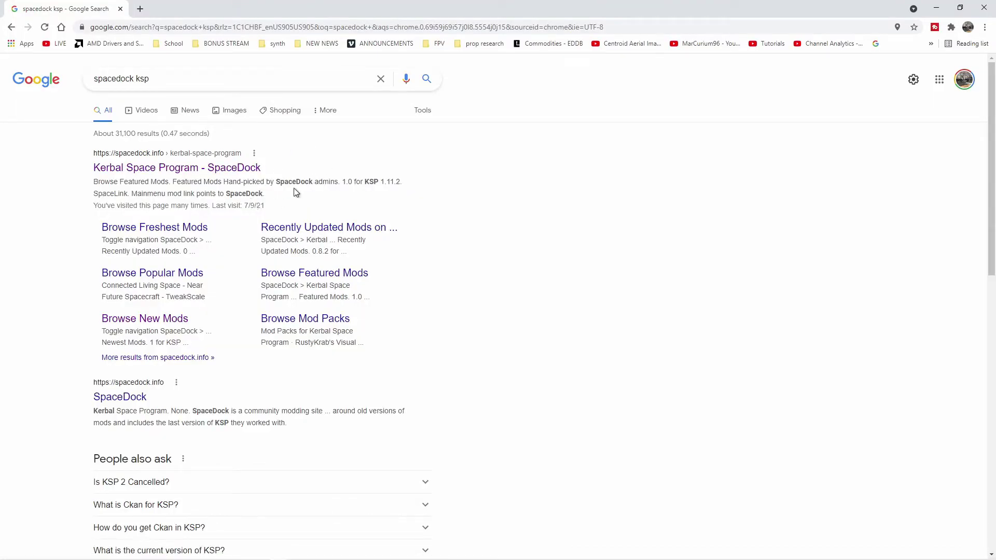
pyautogui.click(228, 169)
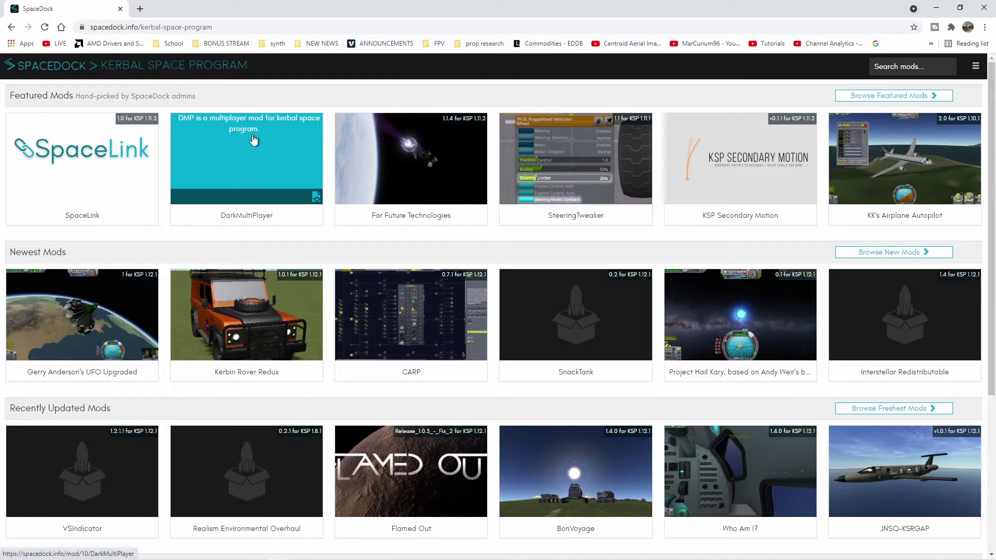
pyautogui.click(897, 68)
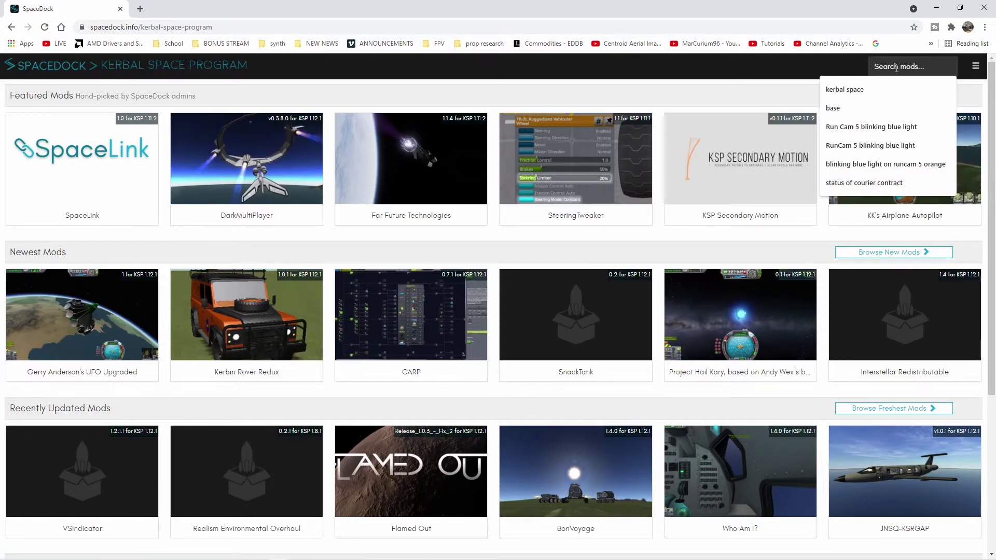
pyautogui.write('base')
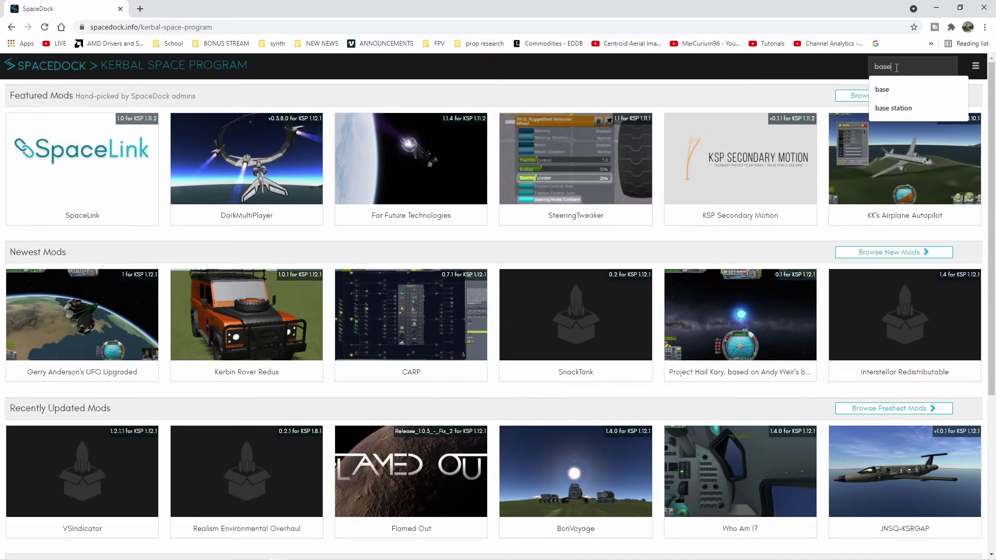
pyautogui.press('Return')
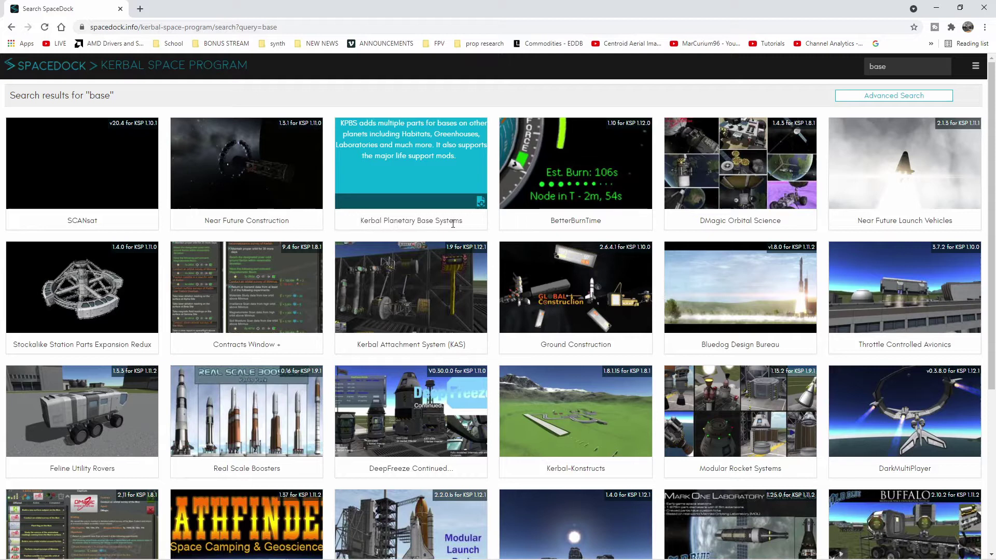
# Download the 36.22 MiB Kerbal Planetary Base Systems zip from its SpaceDock page and dismiss the popup.
pyautogui.click(406, 175)
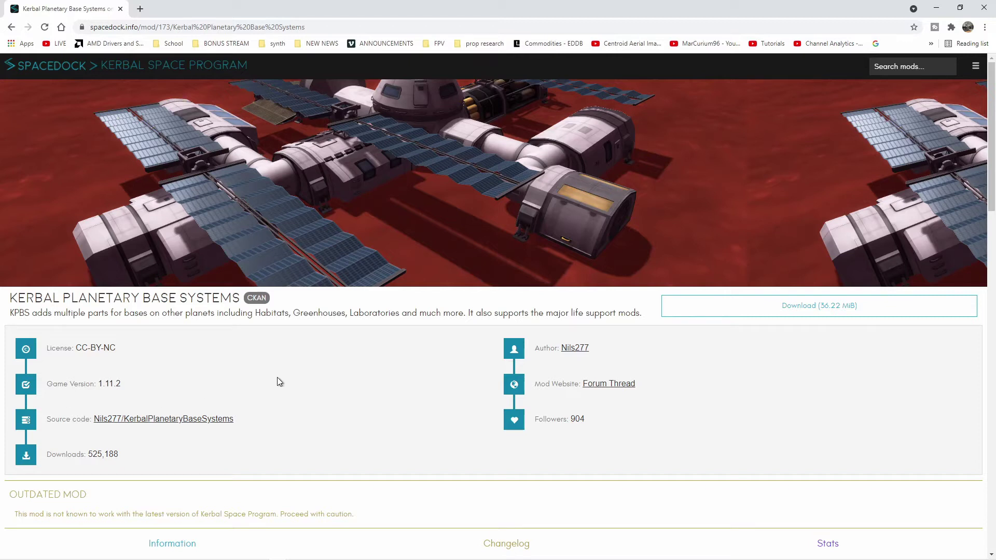
pyautogui.click(812, 306)
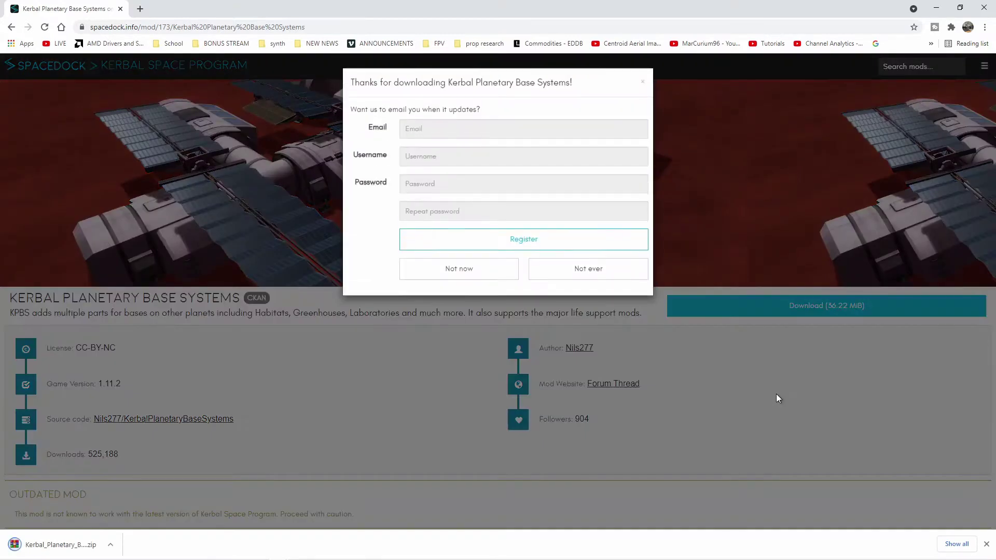
pyautogui.click(497, 275)
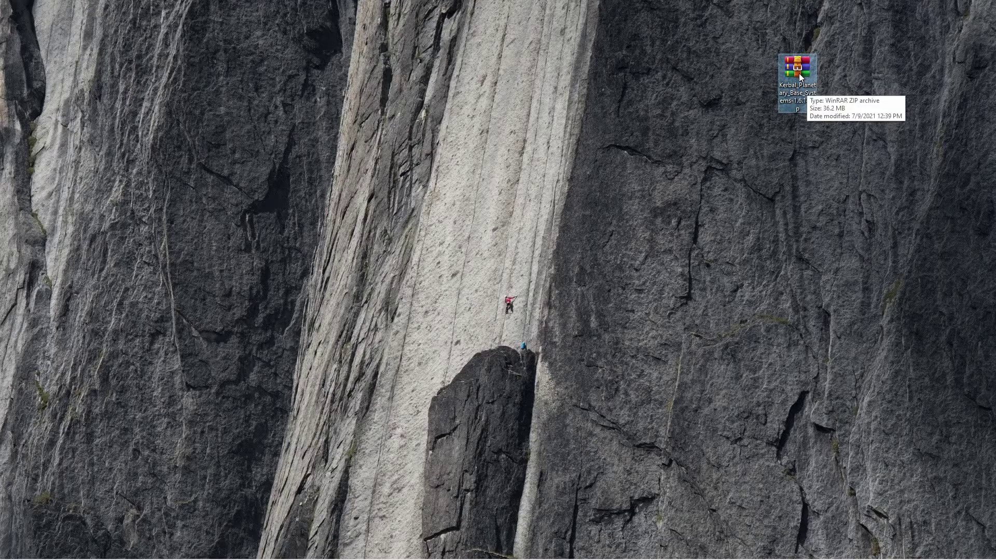
# Open the downloaded mod zip in WinRAR and view its GameData folder.
pyautogui.doubleClick(799, 72)
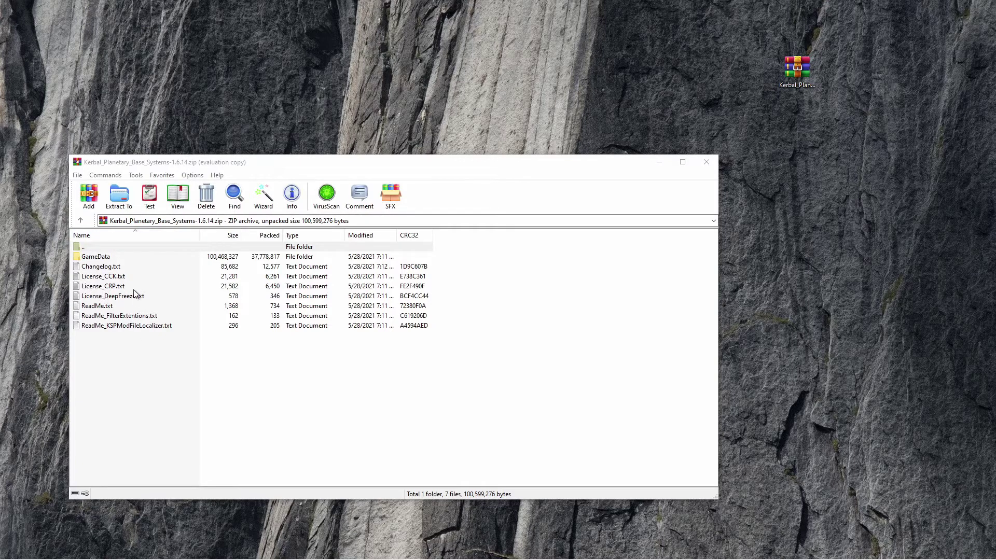
pyautogui.doubleClick(95, 257)
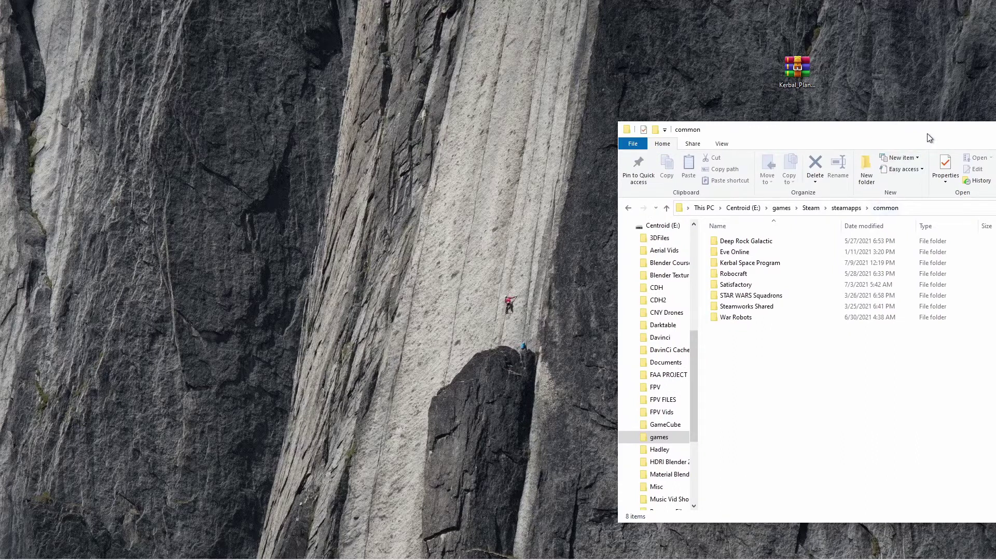
# Navigate Explorer into Kerbal Space Program's GameData folder and reopen the mod zip in WinRAR.
pyautogui.moveTo(930, 136); pyautogui.dragTo(473, 42)
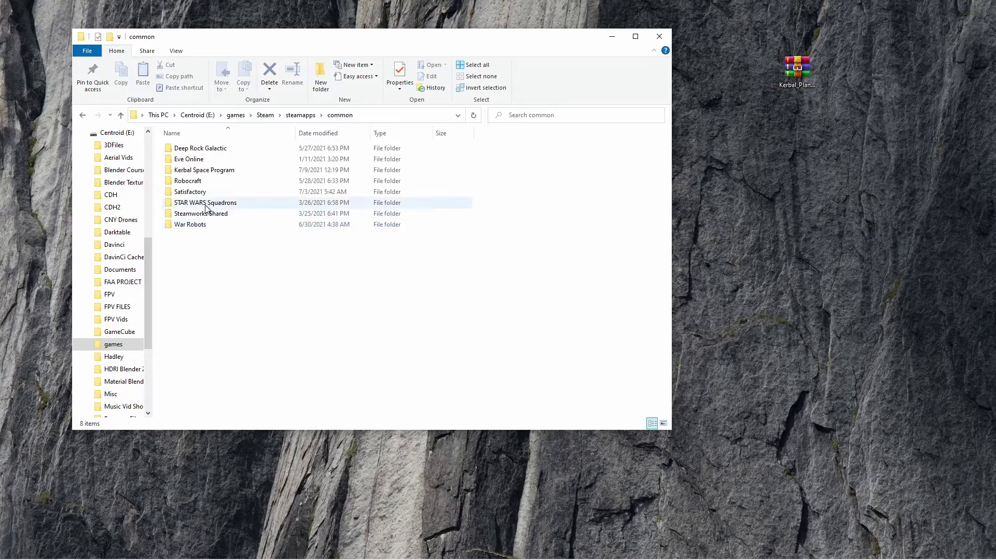
pyautogui.doubleClick(200, 171)
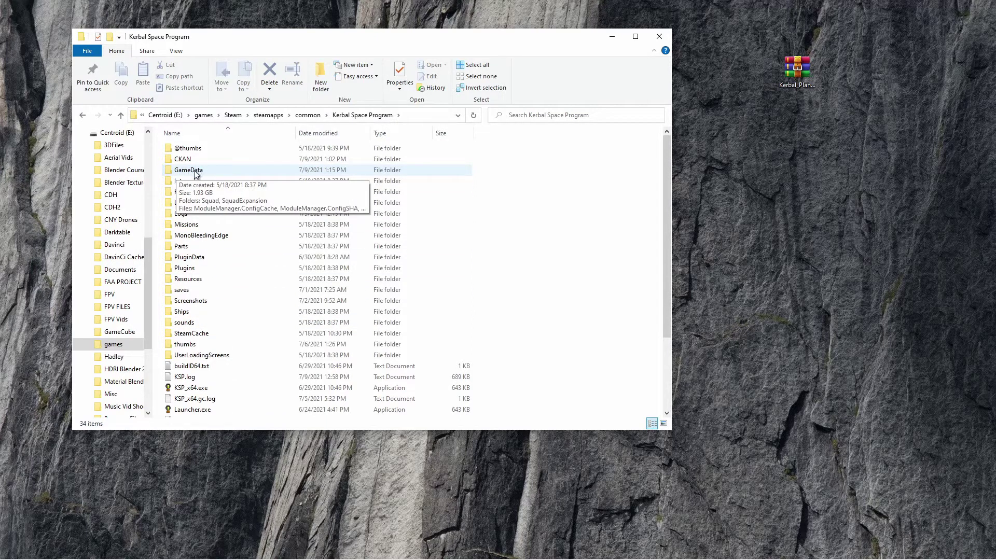
pyautogui.doubleClick(194, 171)
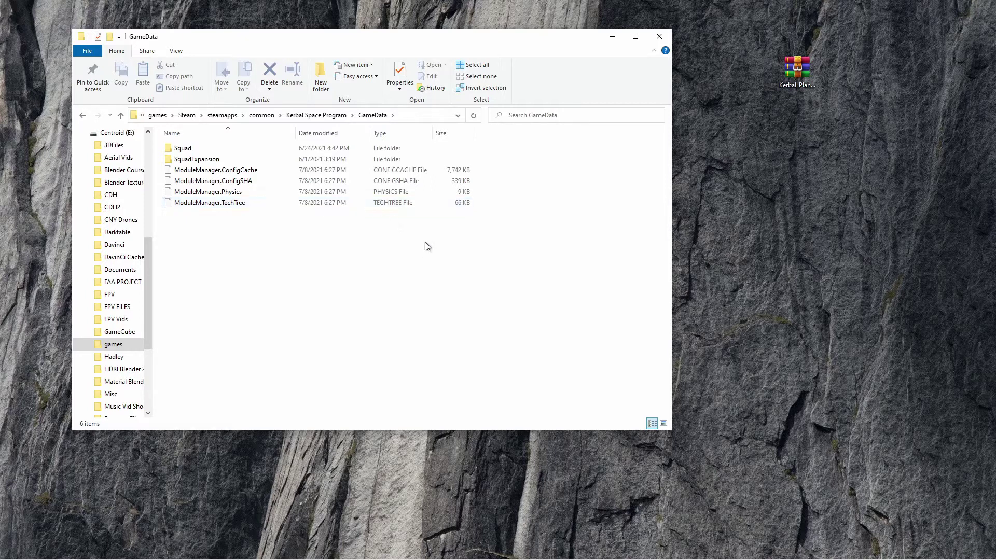
pyautogui.doubleClick(801, 82)
# Place the WinRAR window beside Explorer and open the archive's GameData folder.
pyautogui.click(553, 172)
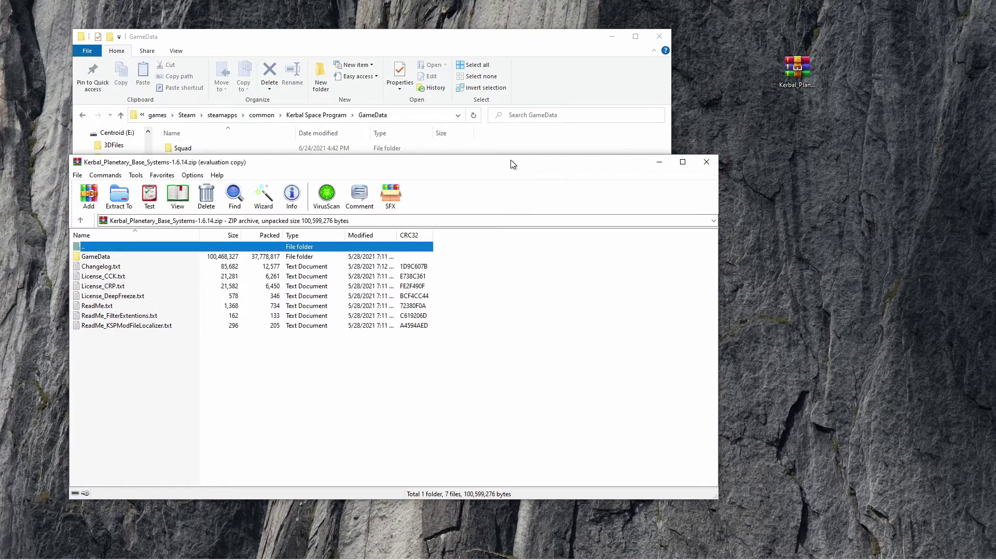
pyautogui.moveTo(516, 162); pyautogui.dragTo(831, 183)
pyautogui.moveTo(662, 183); pyautogui.dragTo(733, 183)
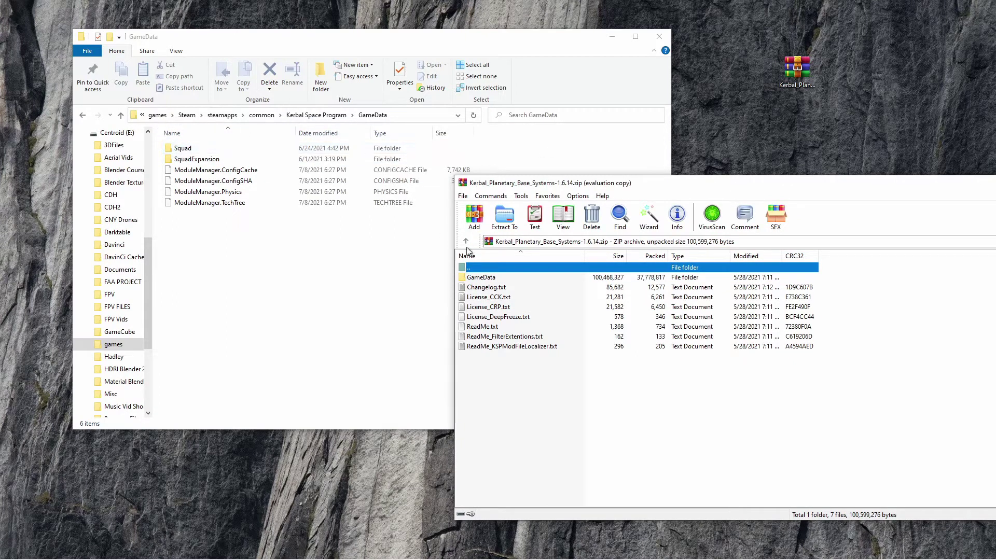
pyautogui.doubleClick(483, 281)
pyautogui.moveTo(664, 193); pyautogui.dragTo(763, 95)
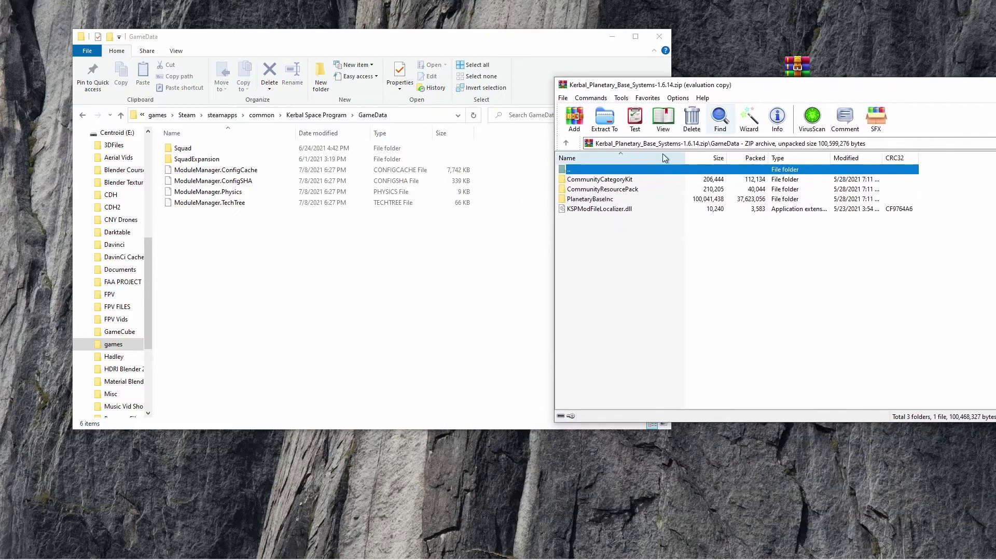
# Copy CommunityCategoryKit, CommunityResourcePack and PlanetaryBaseInc into the game's GameData folder, then close WinRAR.
pyautogui.click(660, 201)
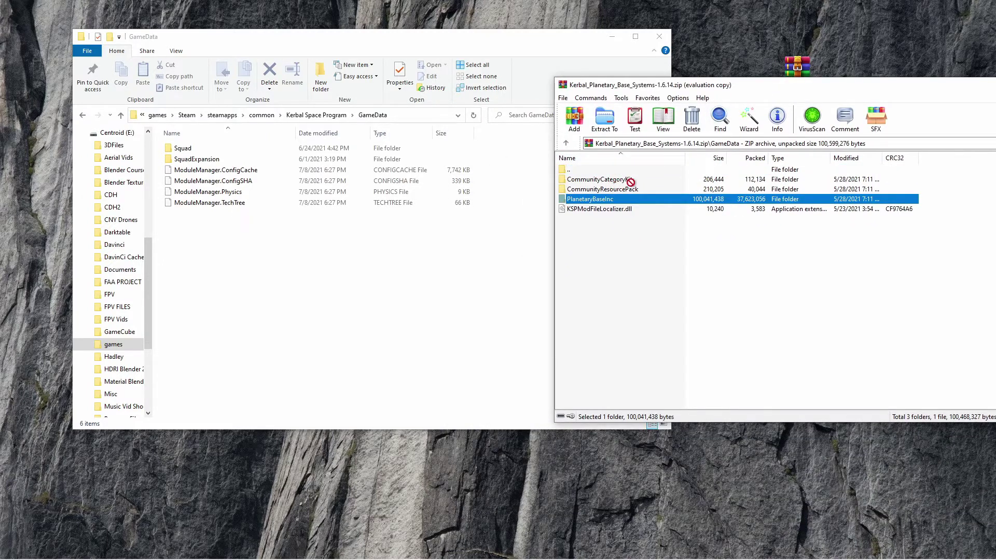
pyautogui.click(939, 193)
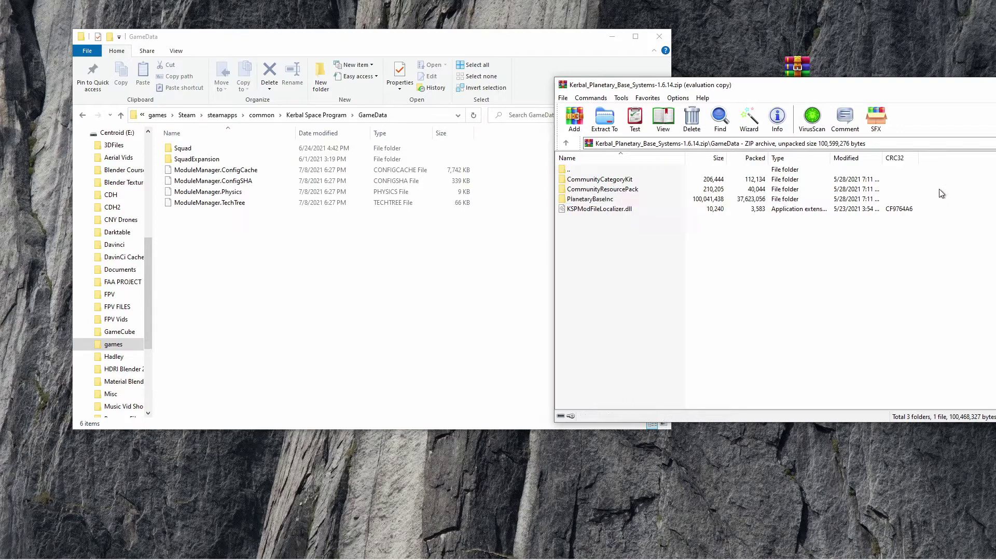
pyautogui.moveTo(609, 180); pyautogui.dragTo(221, 247)
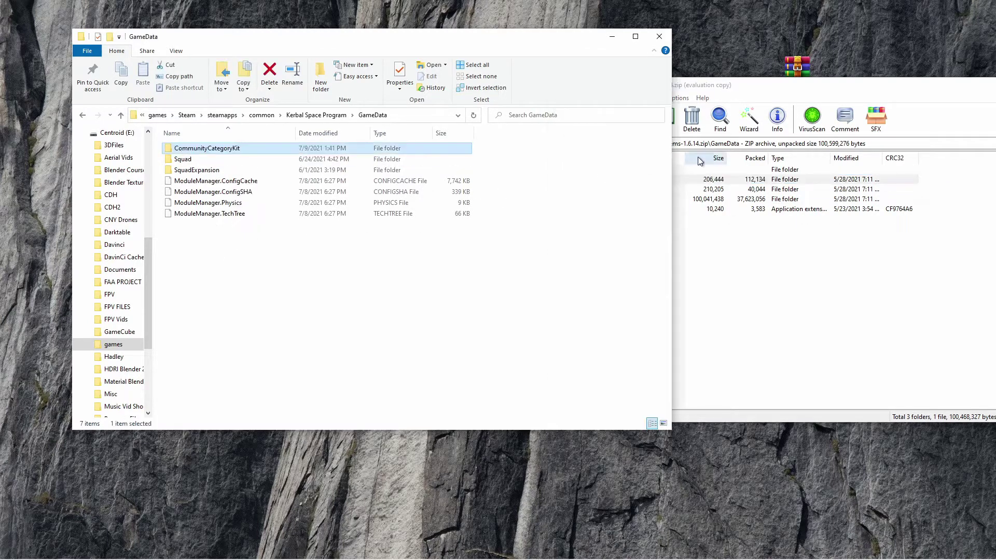
pyautogui.click(672, 215)
pyautogui.moveTo(632, 194); pyautogui.dragTo(328, 282)
pyautogui.moveTo(676, 199); pyautogui.dragTo(309, 294)
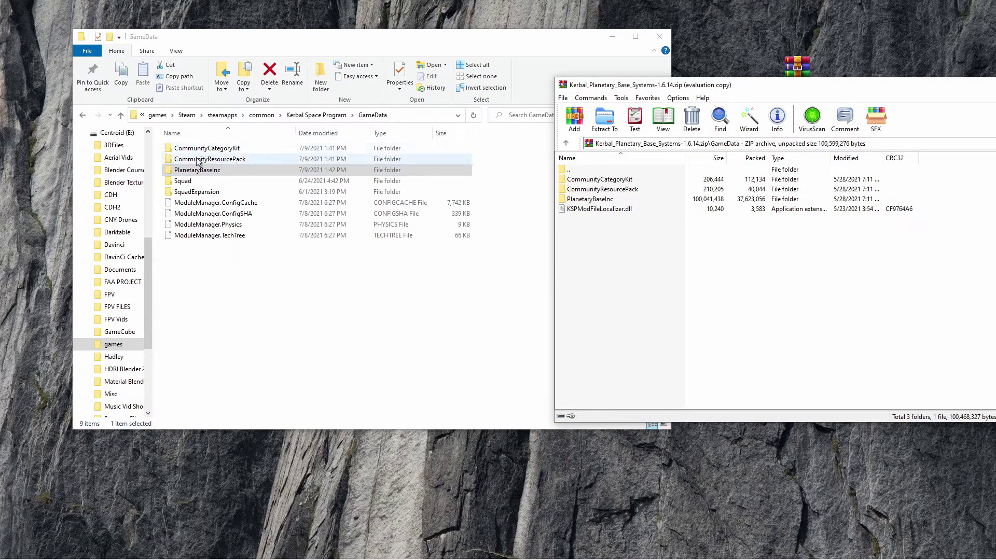
pyautogui.moveTo(956, 85); pyautogui.dragTo(607, 130)
pyautogui.click(842, 130)
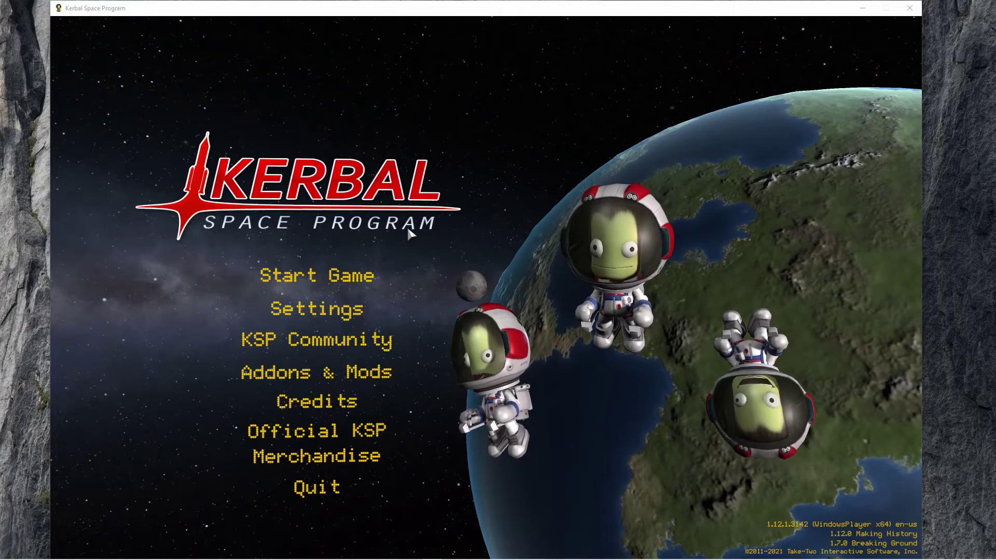
# Resume the Marc2 saved game.
pyautogui.click(334, 272)
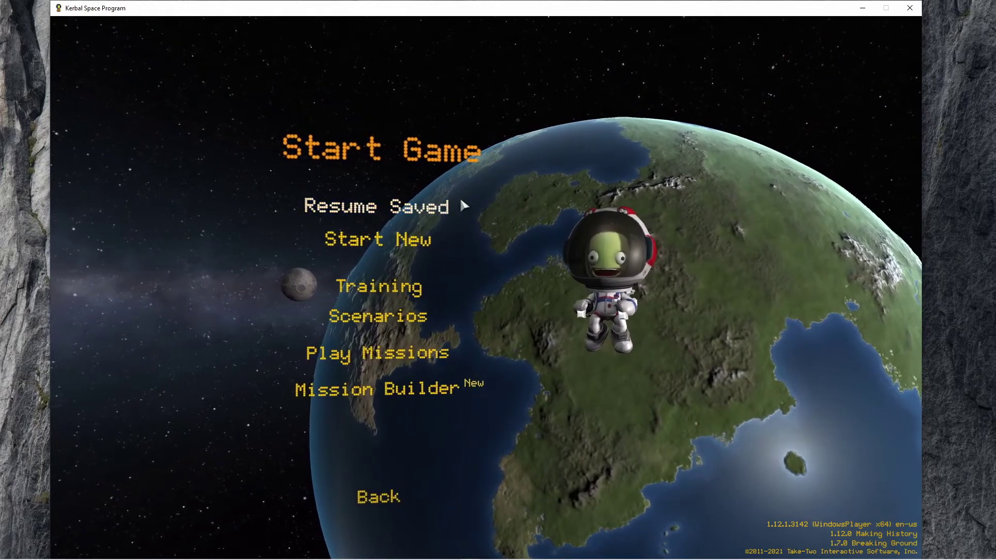
pyautogui.click(410, 213)
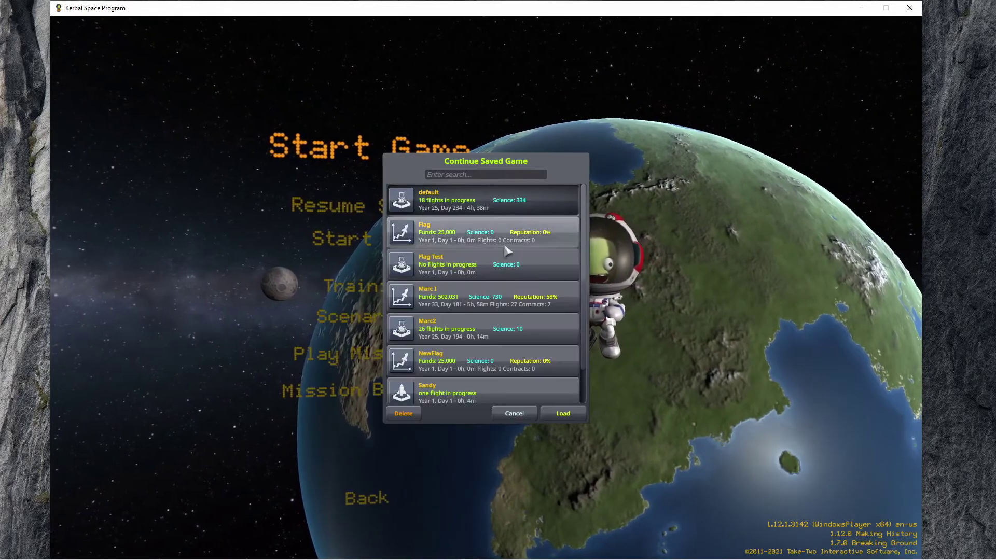
pyautogui.press('Return')
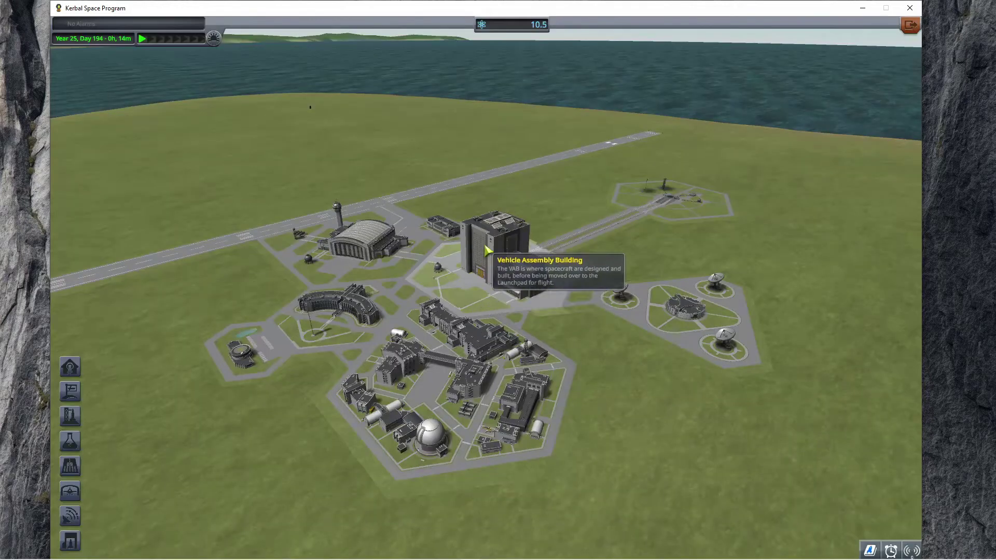
# Enter the Vehicle Assembly Building and show the Utility parts category.
pyautogui.click(487, 251)
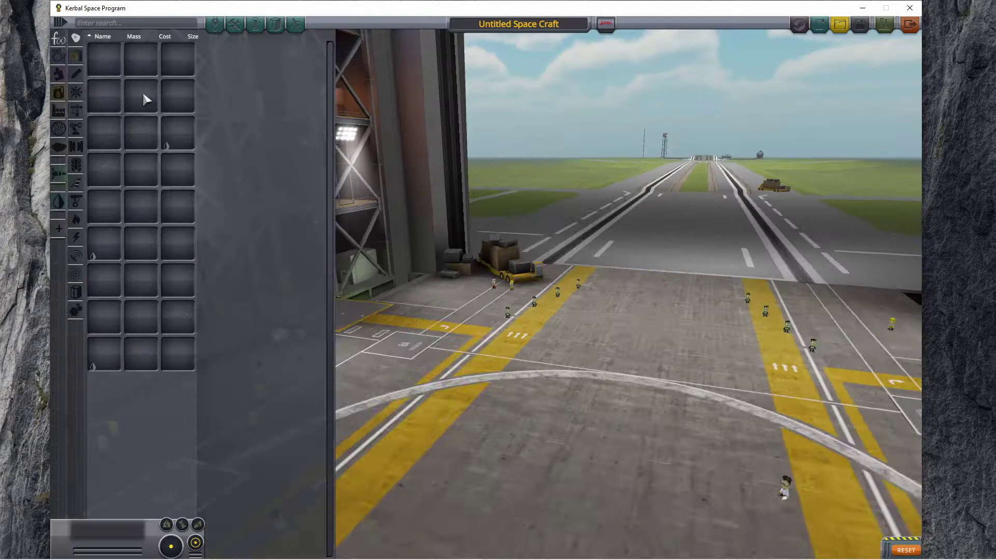
pyautogui.moveTo(72, 63)
pyautogui.moveTo(125, 69)
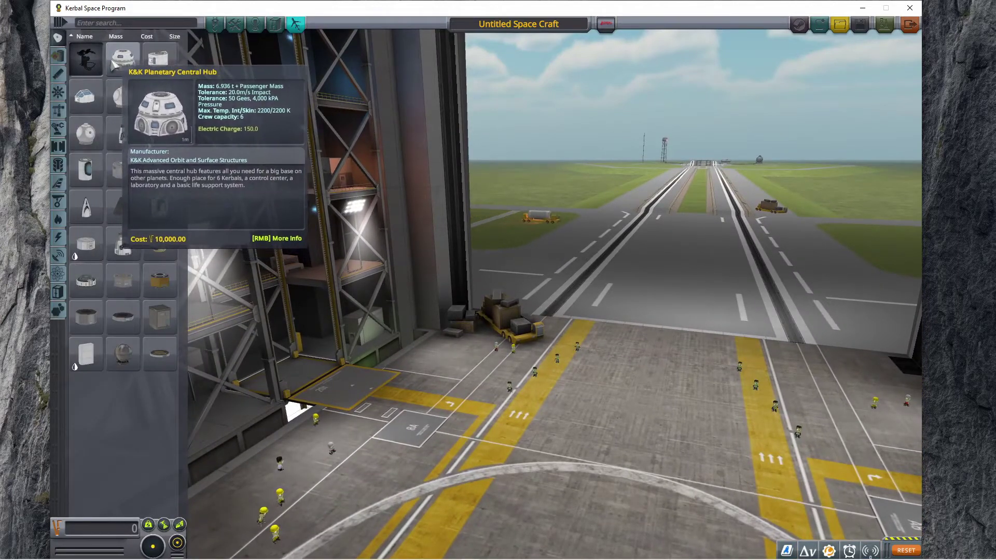
pyautogui.click(59, 310)
pyautogui.moveTo(121, 207)
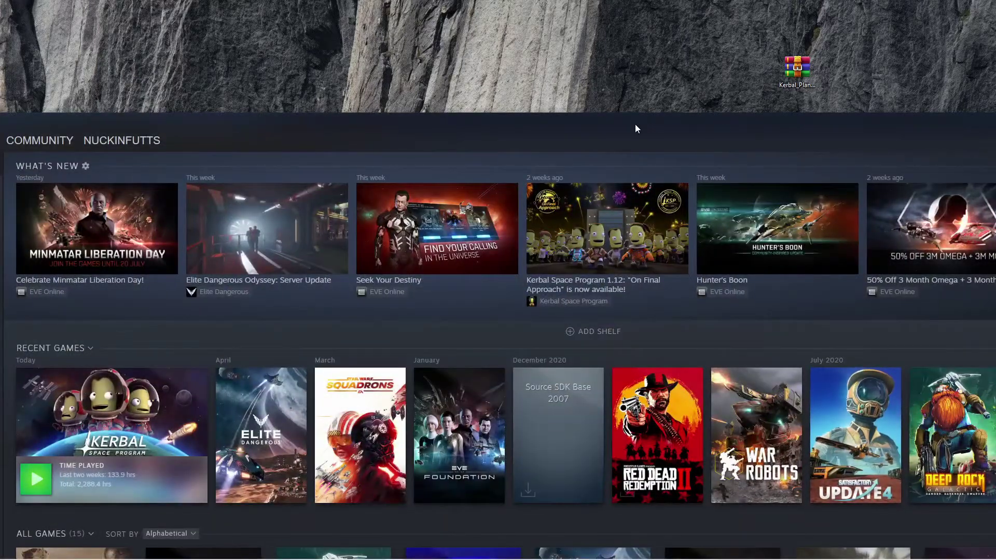
# Open Kerbal Space Program's install folder from its Steam properties' Local Files section.
pyautogui.moveTo(637, 122); pyautogui.dragTo(774, 16)
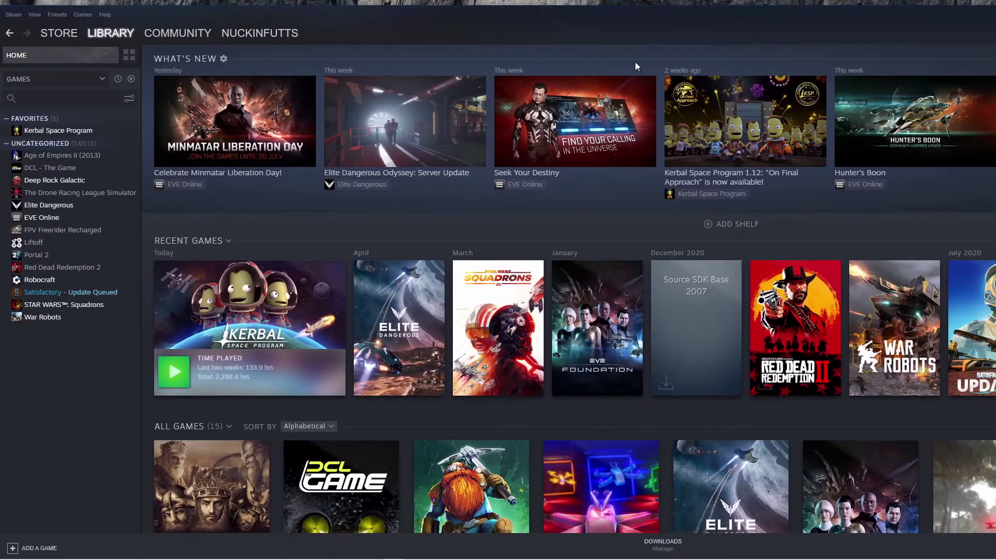
pyautogui.rightClick(57, 132)
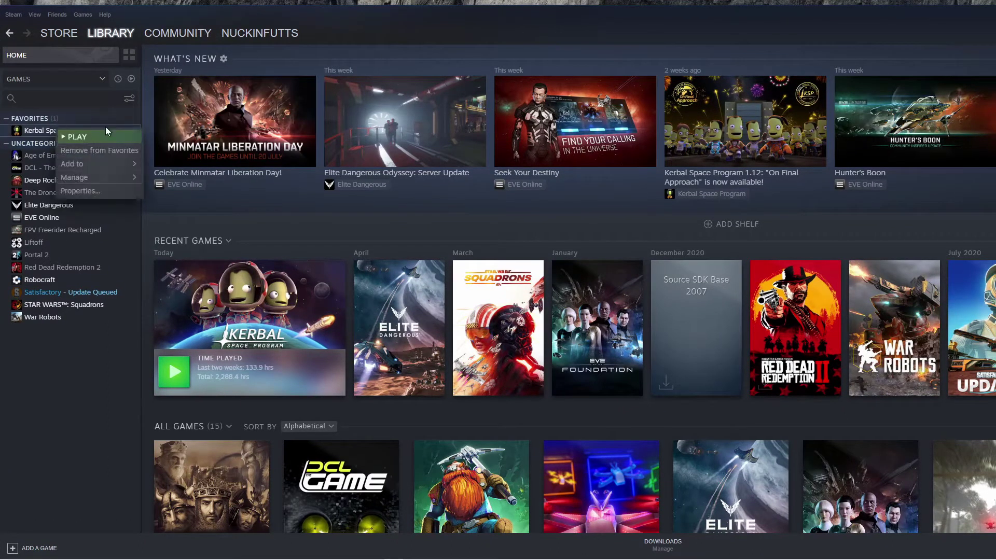
pyautogui.click(99, 191)
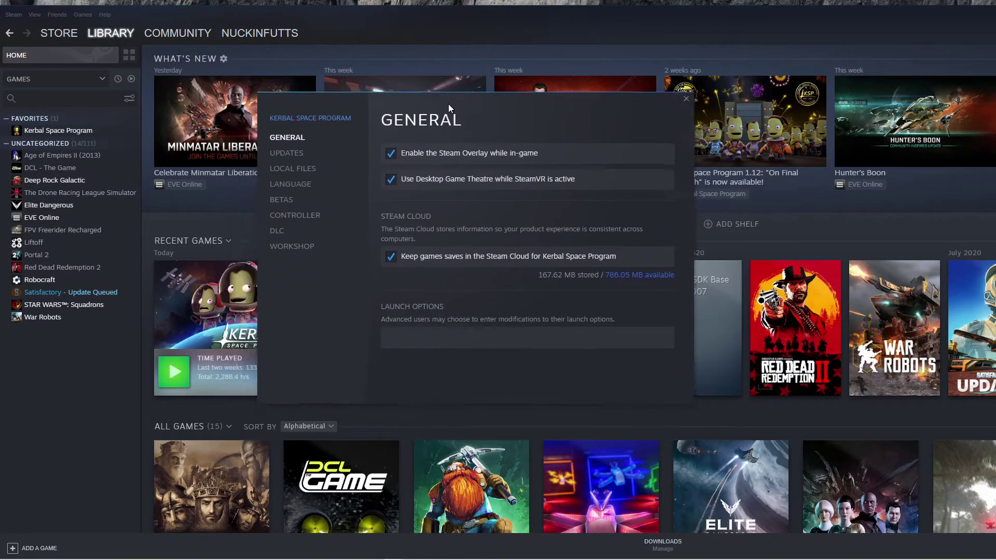
pyautogui.click(272, 167)
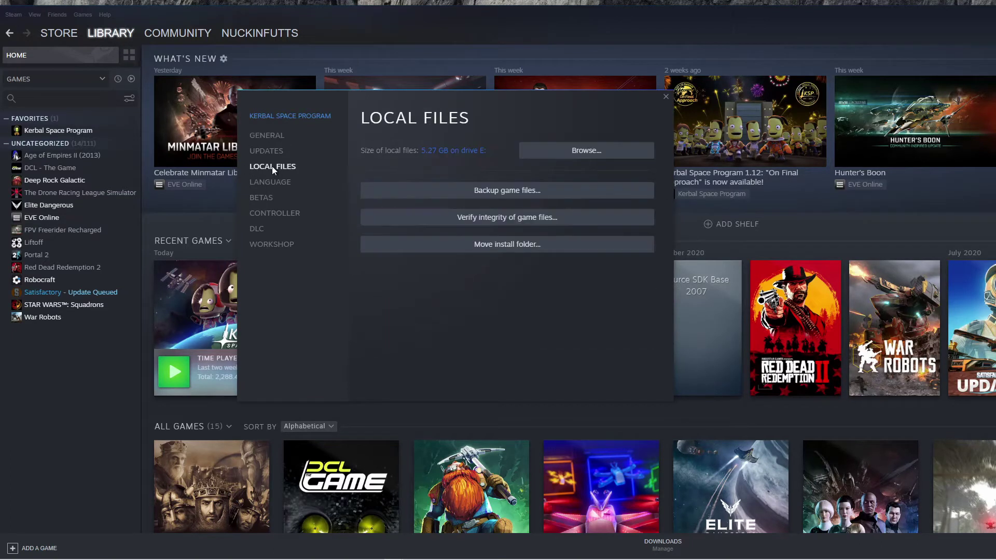
pyautogui.click(599, 152)
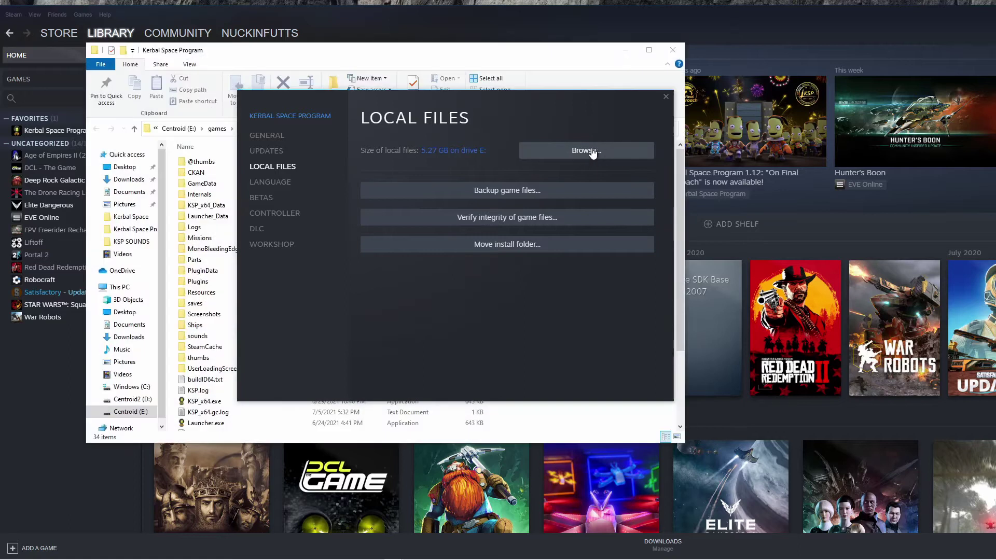
# Open the install's GameData folder to confirm the three mod folders are there.
pyautogui.click(593, 53)
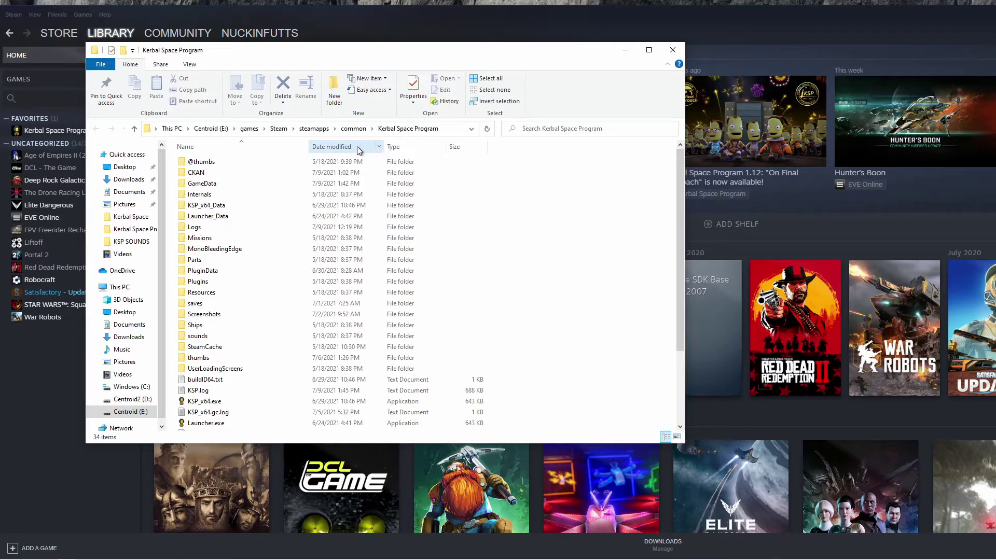
pyautogui.doubleClick(207, 184)
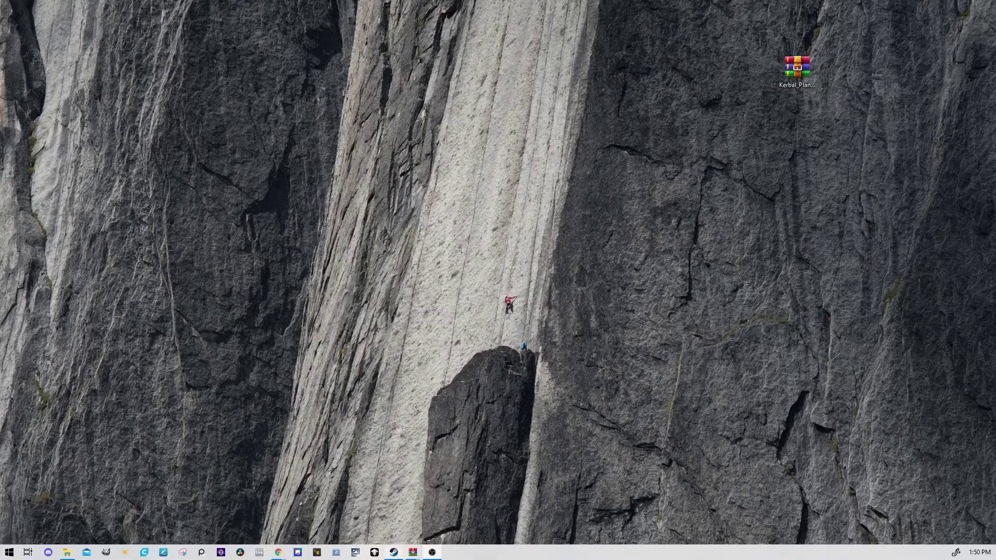
# Download ckan.exe (3.38 MB) from the CKAN v1.30.4 release assets on GitHub.
pyautogui.moveTo(283, 554)
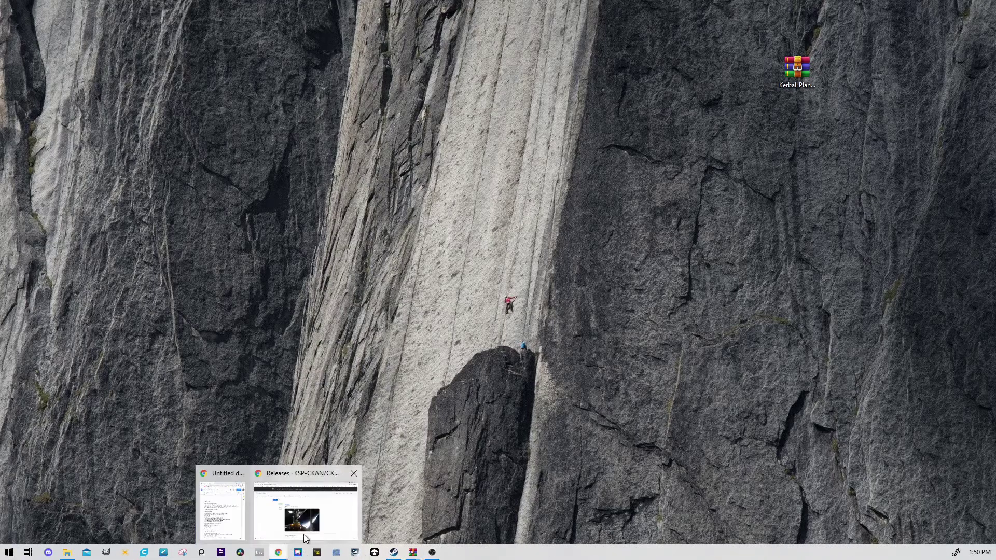
pyautogui.click(340, 481)
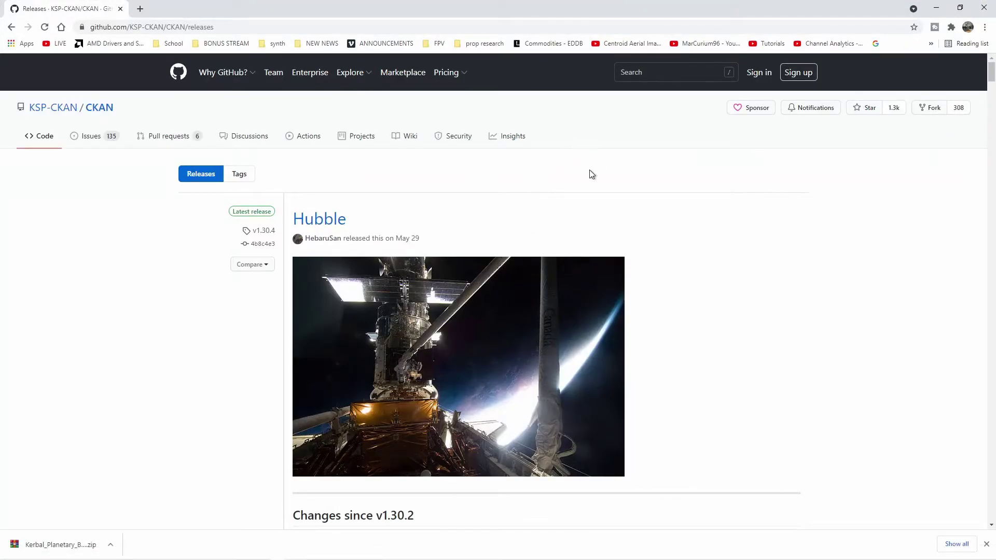
pyautogui.scroll(-6, 631, 232)
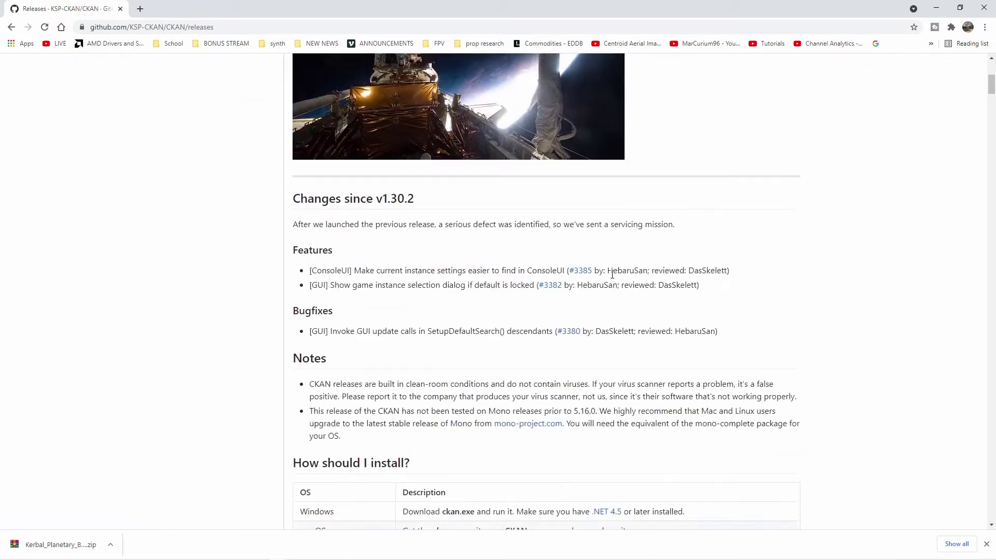
pyautogui.scroll(-7, 612, 275)
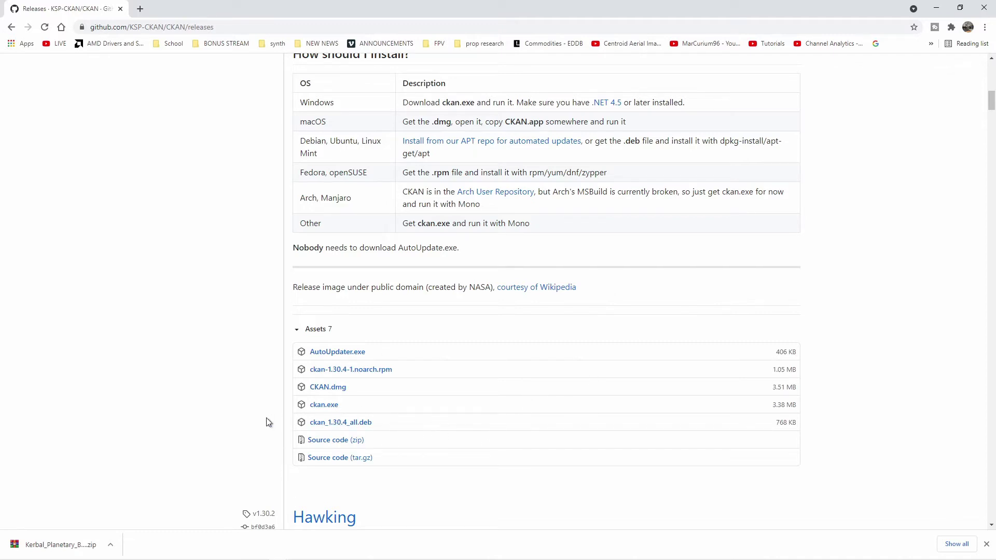
pyautogui.click(319, 405)
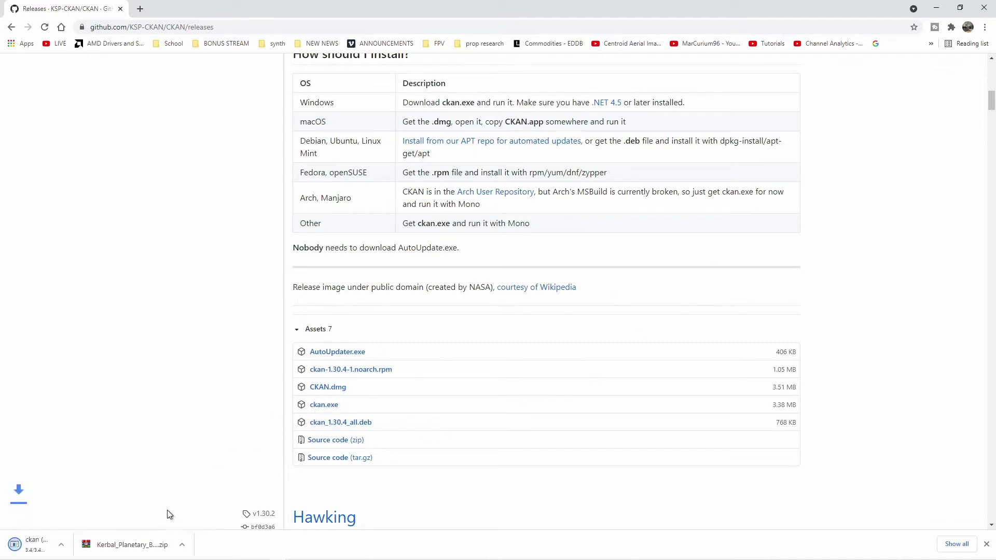
pyautogui.click(110, 545)
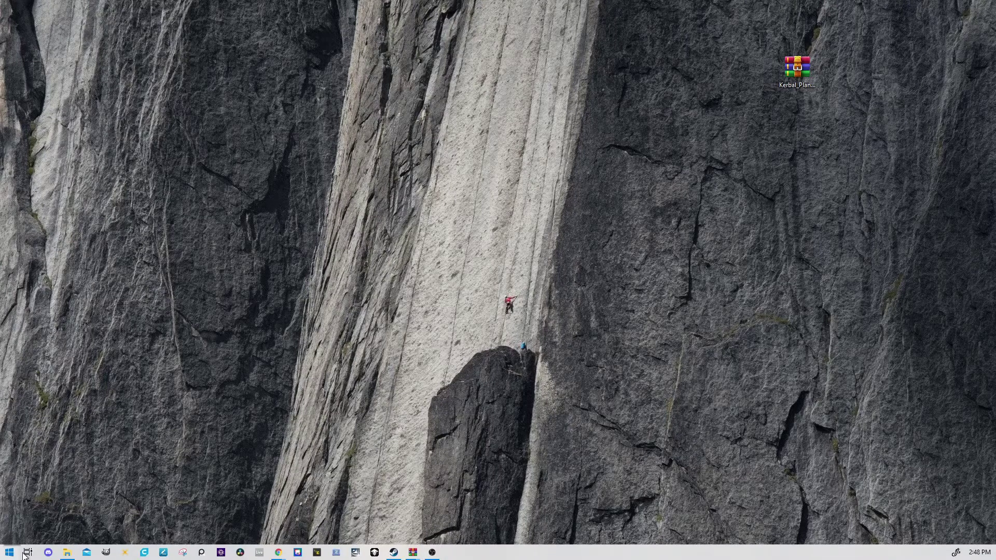
# Search the Start menu for 'ckan' and run ckan.exe to open CKAN v1.30.4.
pyautogui.click(9, 552)
pyautogui.moveTo(66, 553)
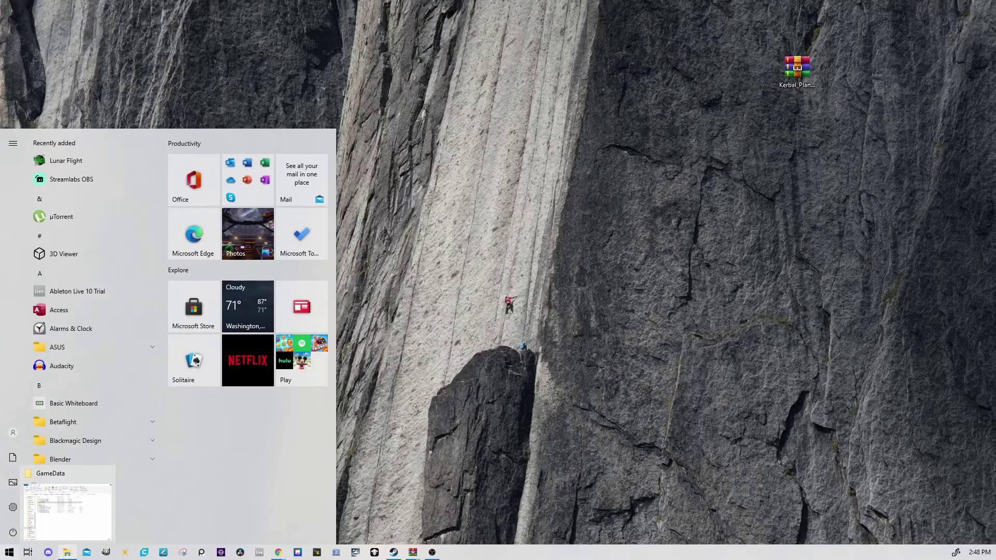
pyautogui.write('ckan')
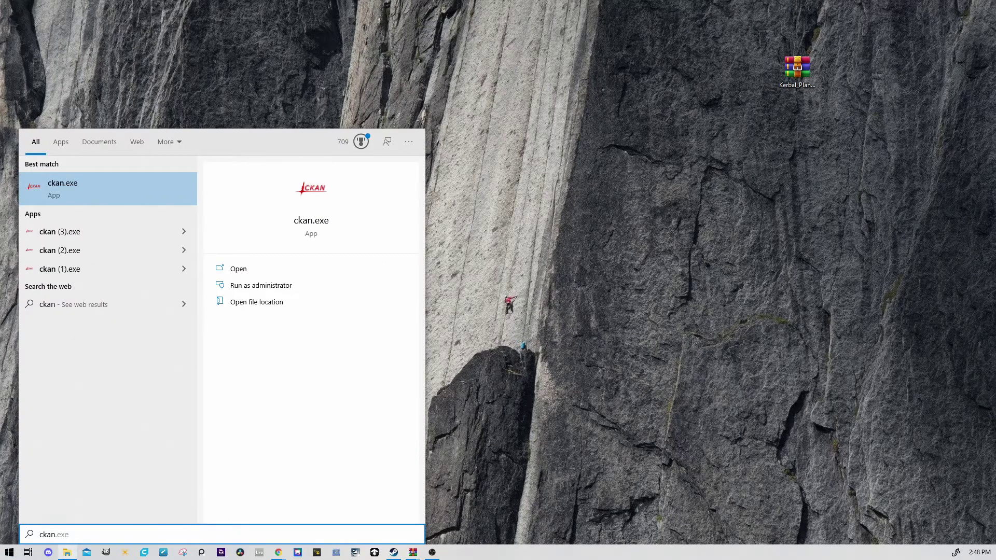
pyautogui.press('Return')
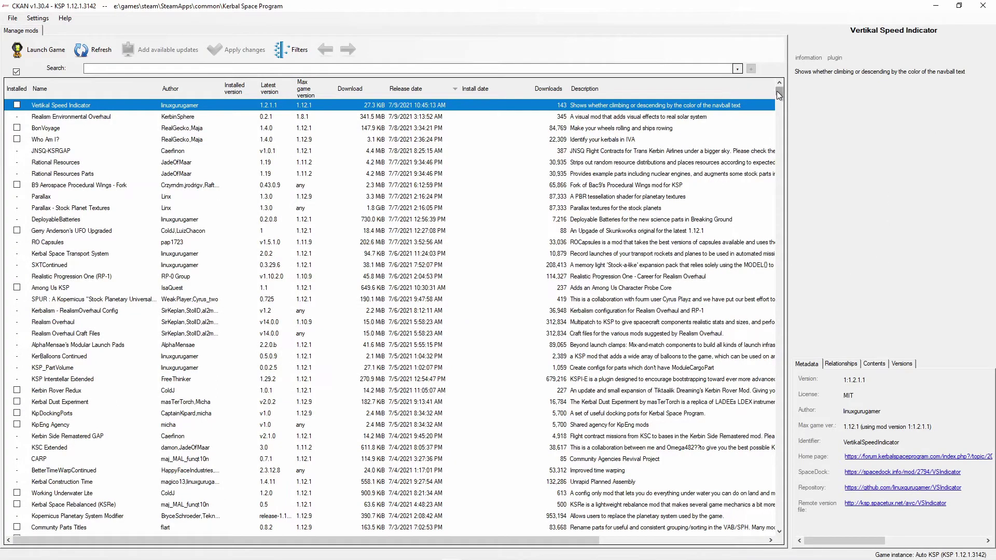
# Apply CKAN's Compatible filter so the search box reads is:compatible.
pyautogui.moveTo(777, 92)
pyautogui.mouseDown()
pyautogui.moveTo(803, 231)
pyautogui.moveTo(782, 223)
pyautogui.moveTo(792, 92)
pyautogui.mouseUp()
pyautogui.click(300, 51)
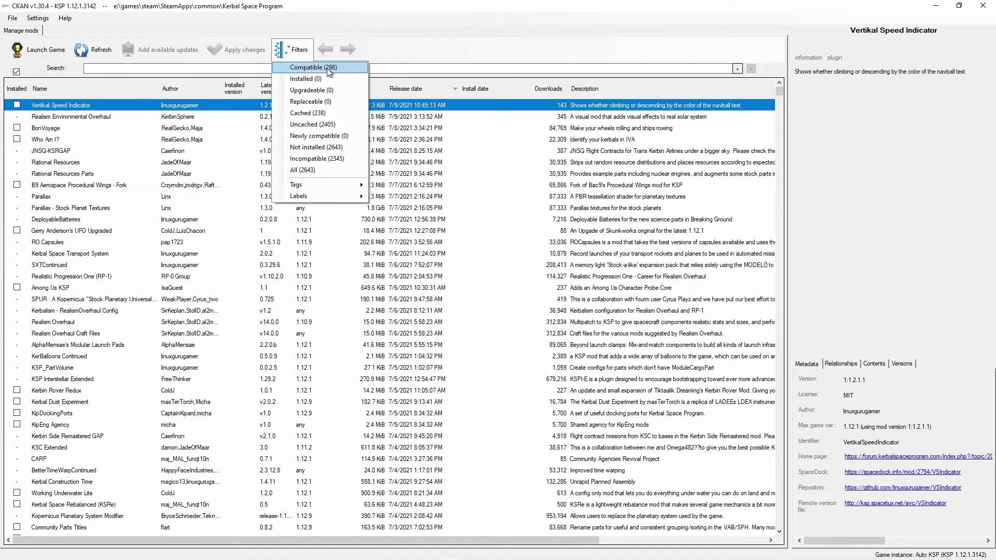
pyautogui.click(328, 70)
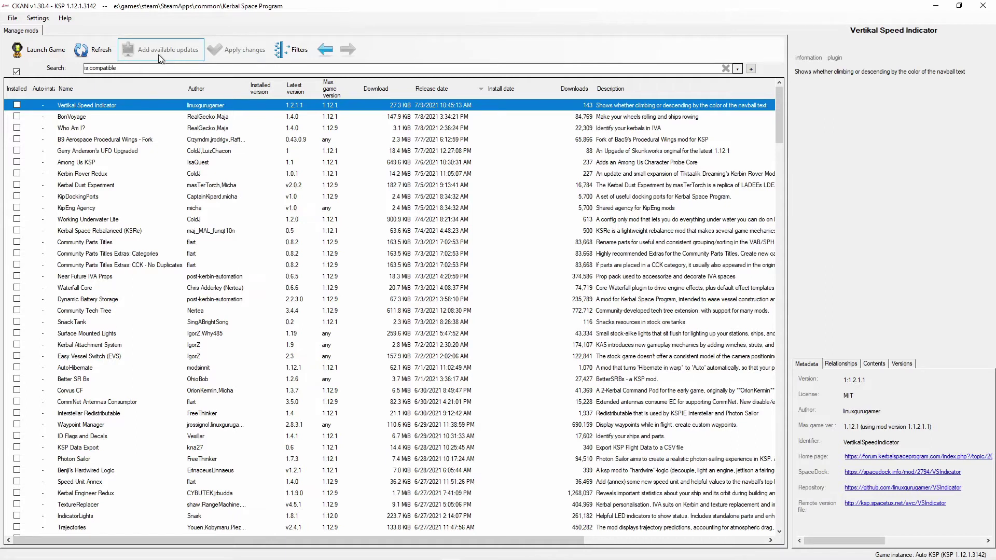
# Add KSP 1.11 and 1.10 as compatible game versions in CKAN's settings.
pyautogui.click(38, 19)
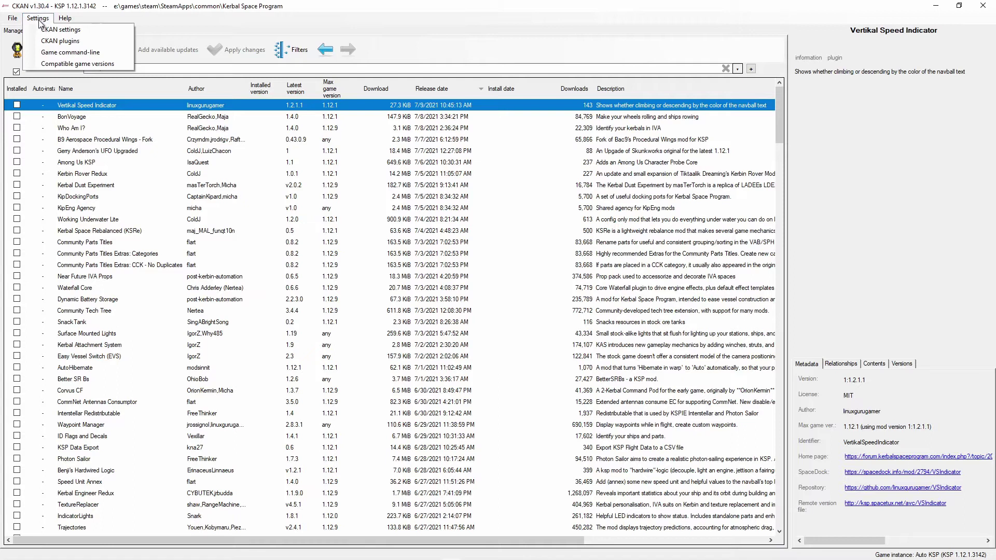
pyautogui.click(52, 64)
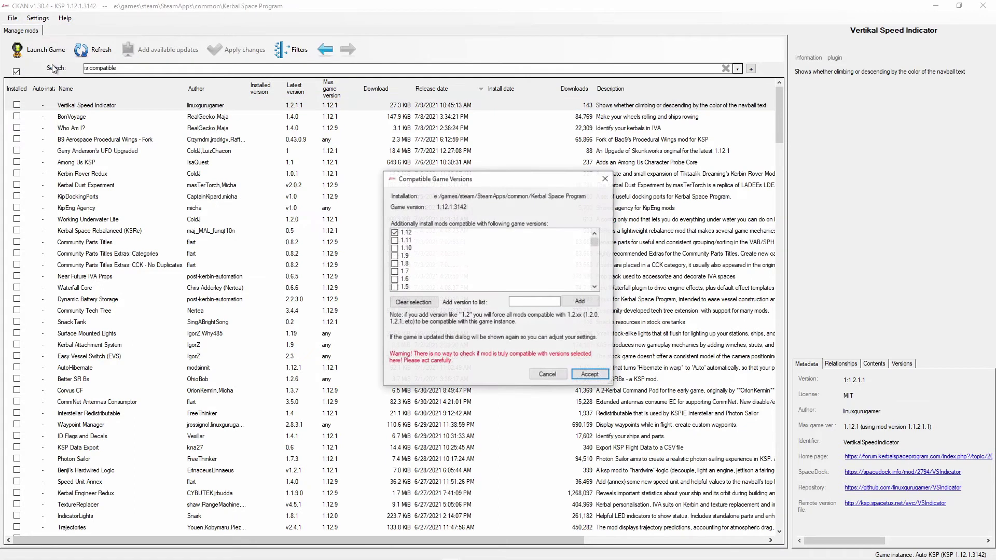
pyautogui.click(395, 241)
pyautogui.click(394, 248)
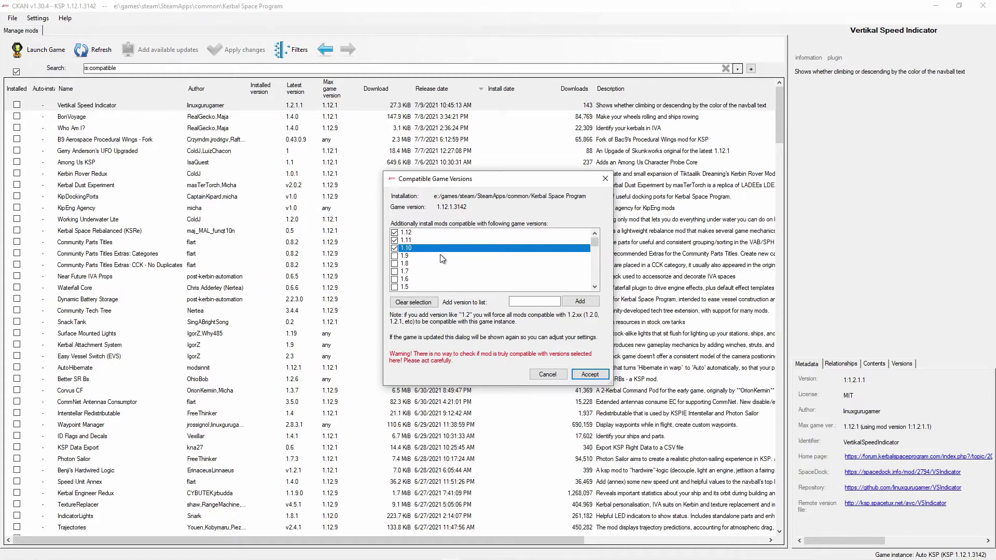
pyautogui.click(589, 375)
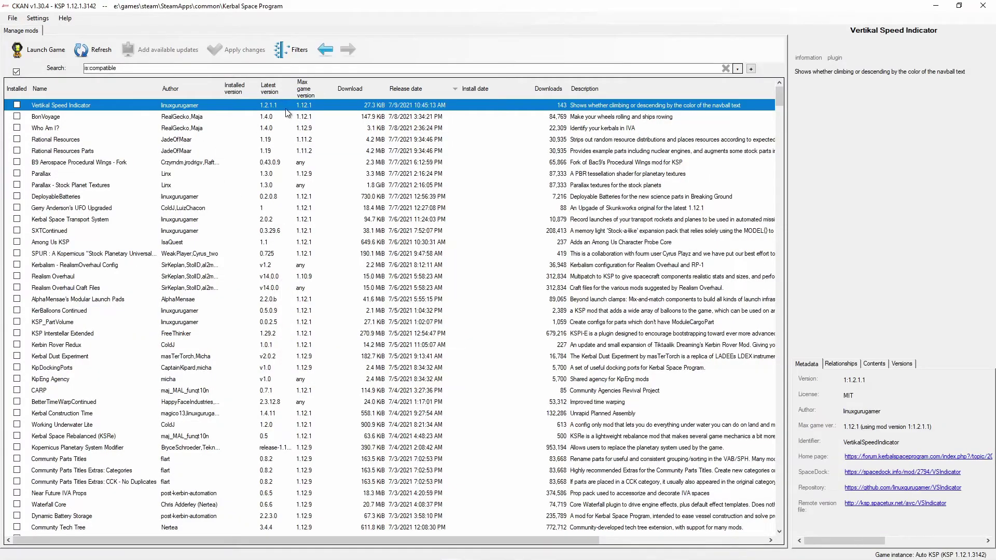
# Search CKAN for 'rover' and tick Feline Utility Rovers and Malemute Rover for installation.
pyautogui.click(299, 49)
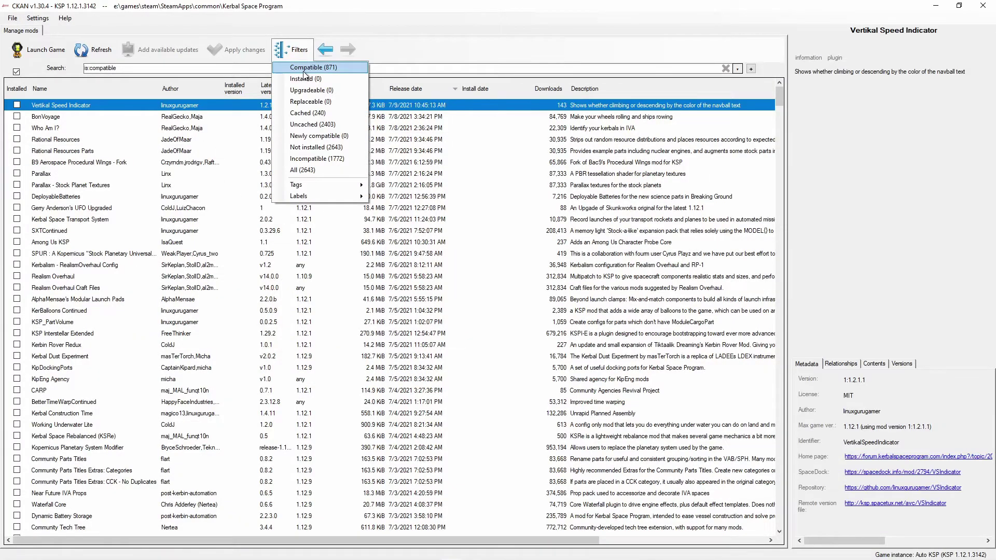
pyautogui.click(305, 74)
pyautogui.click(299, 49)
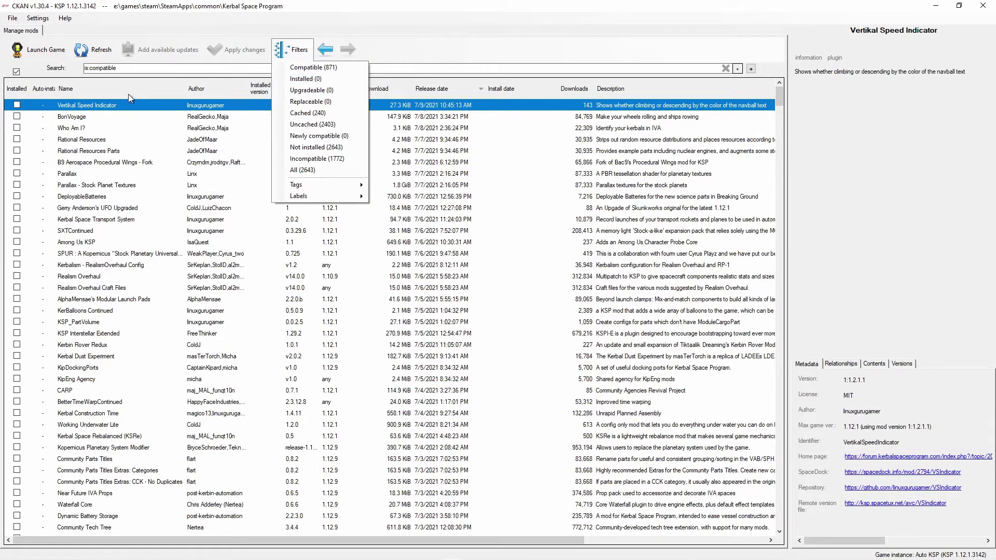
pyautogui.click(44, 150)
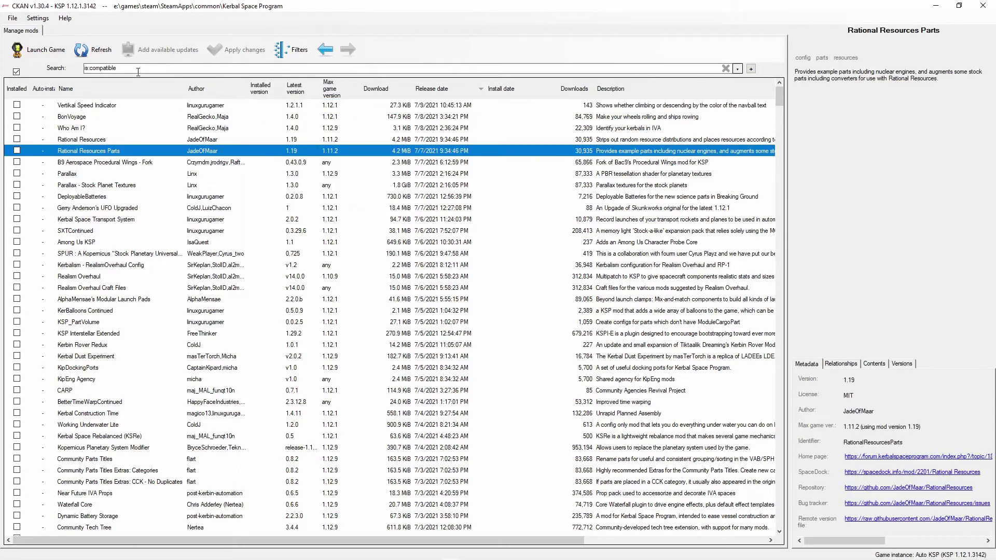
pyautogui.hotkey('ctrl', 'f')
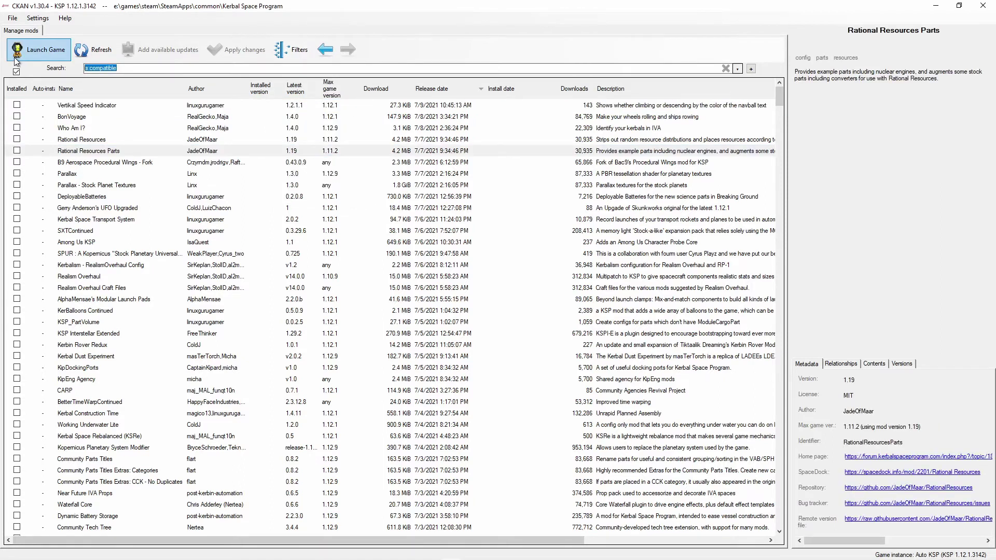
pyautogui.write('rover')
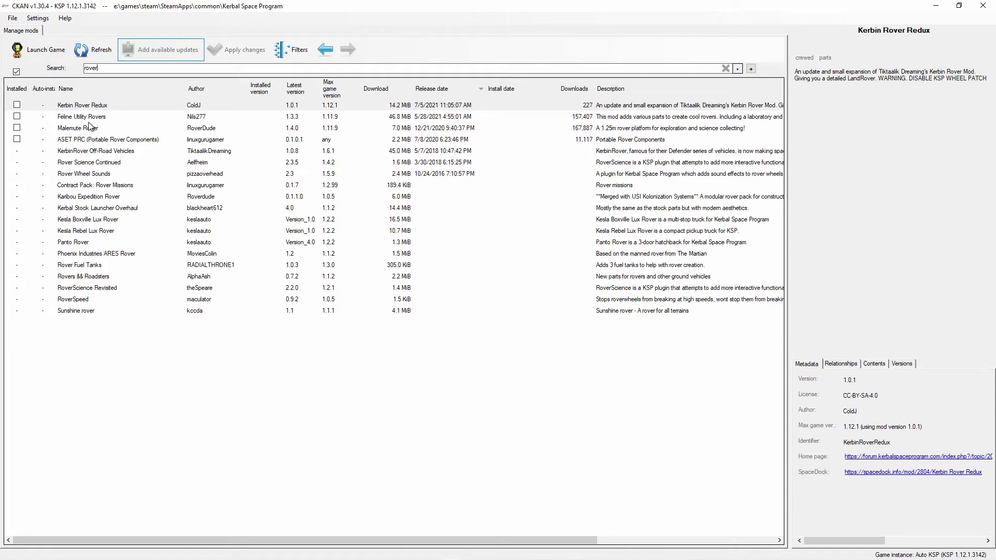
pyautogui.click(16, 118)
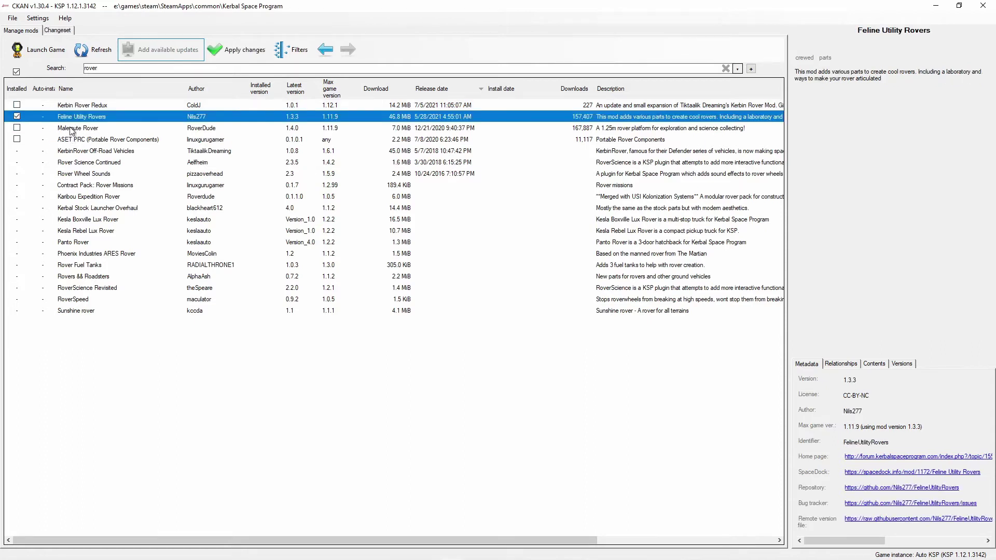
pyautogui.click(18, 129)
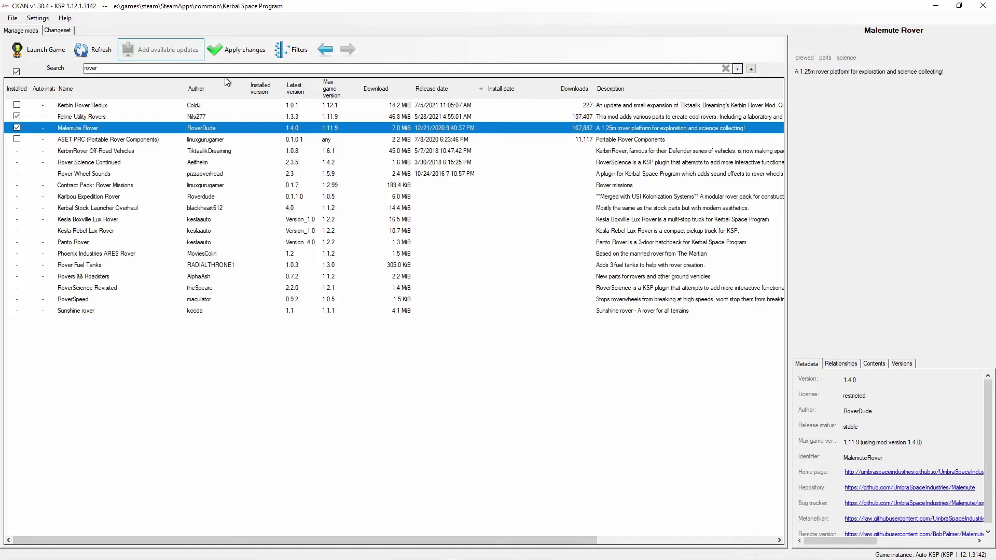
# Review the changeset and apply it, installing the seven listed mods.
pyautogui.click(243, 52)
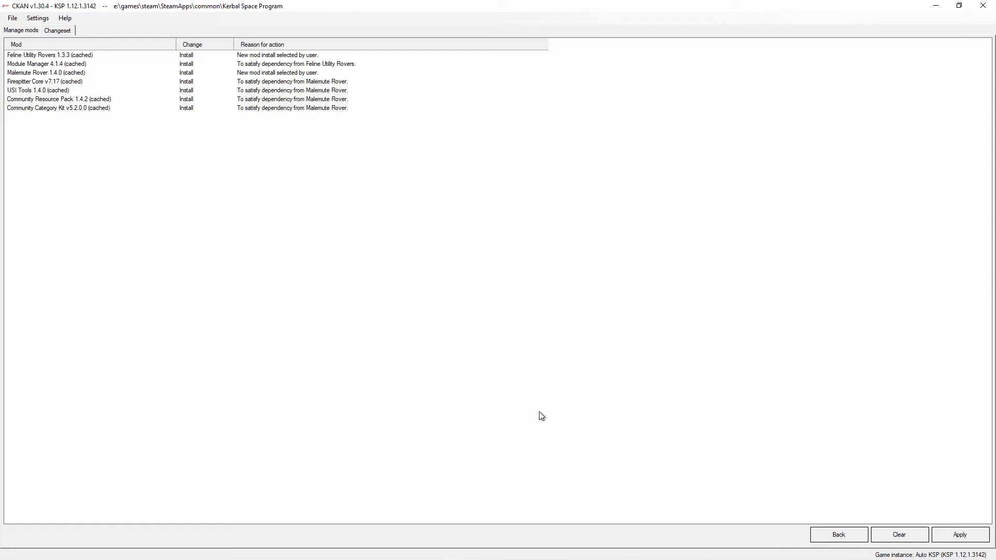
pyautogui.click(955, 532)
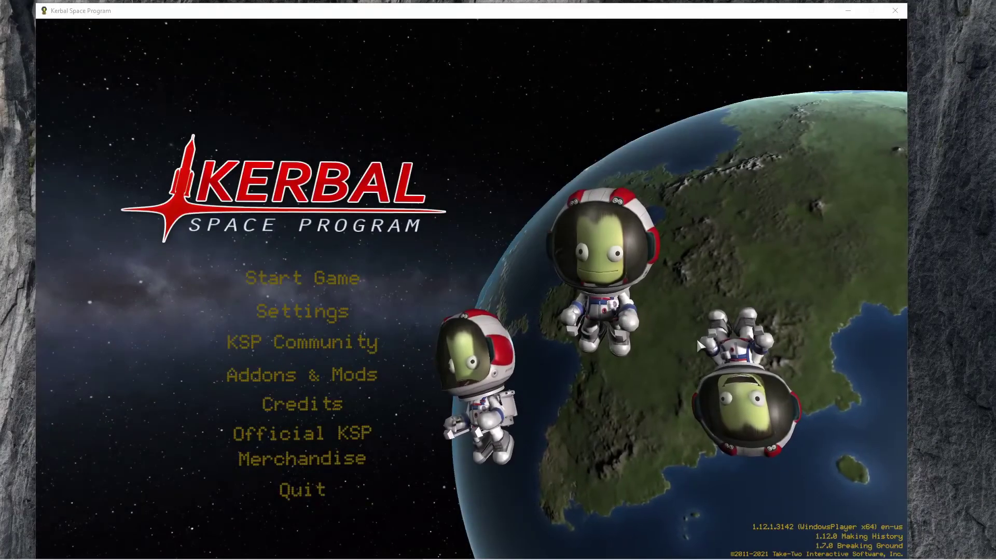
# Resume the Marc2 saved game and enter the Vehicle Assembly Building.
pyautogui.click(308, 278)
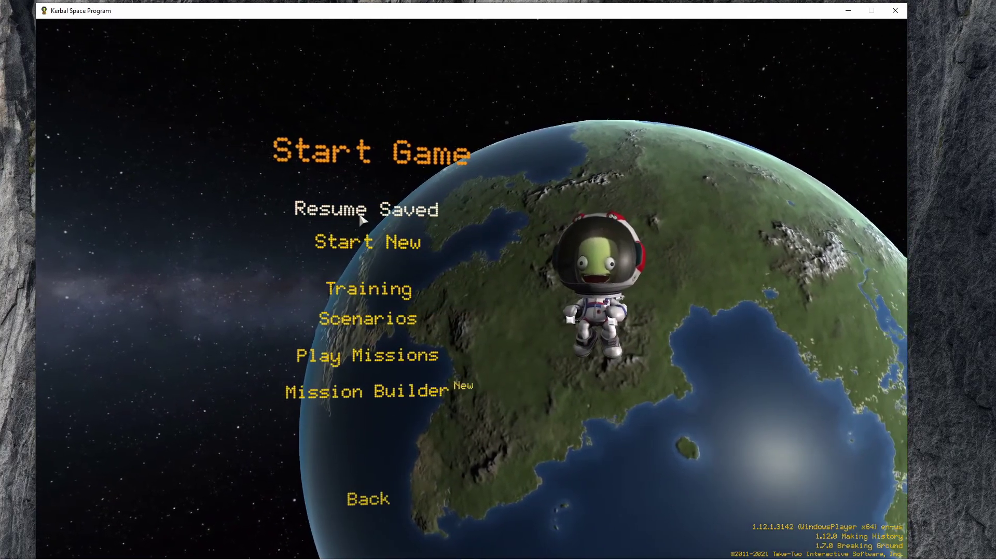
pyautogui.click(381, 220)
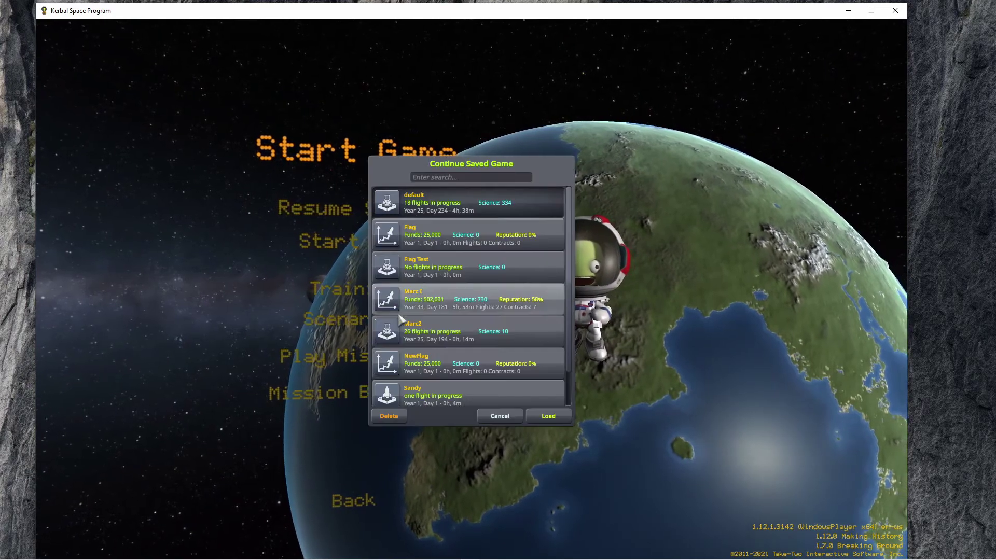
pyautogui.doubleClick(453, 325)
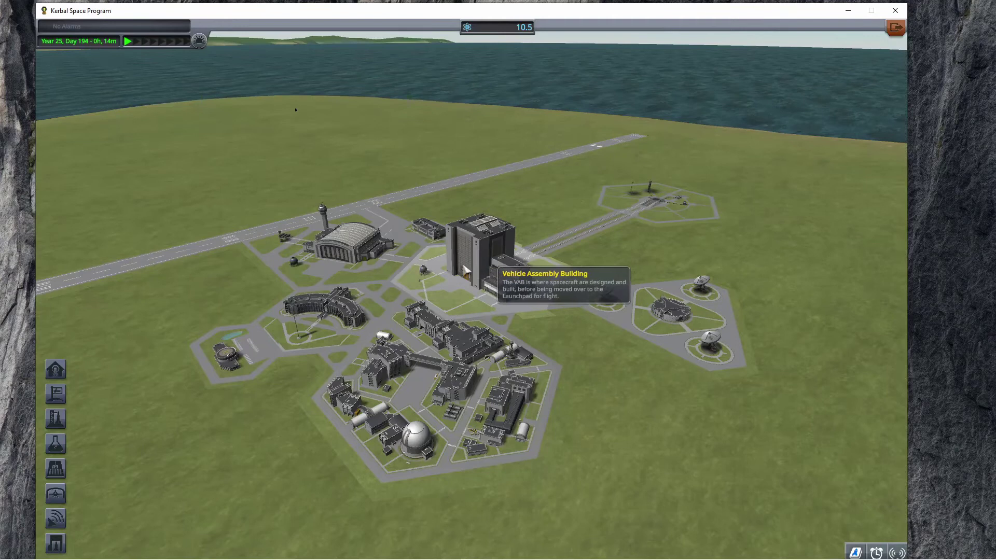
pyautogui.click(491, 262)
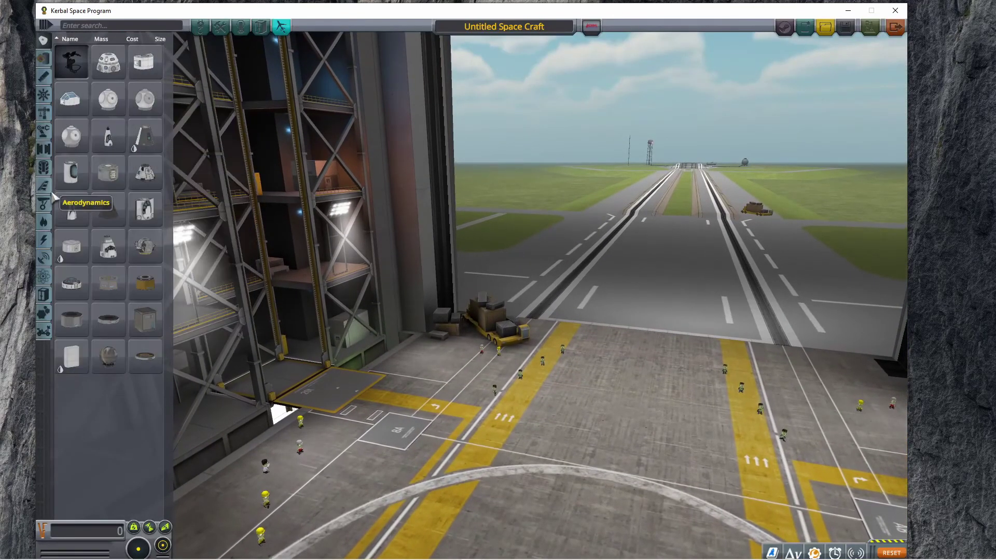
# Browse the Rovers parts category in the VAB to view the new Lynx rover parts.
pyautogui.click(44, 332)
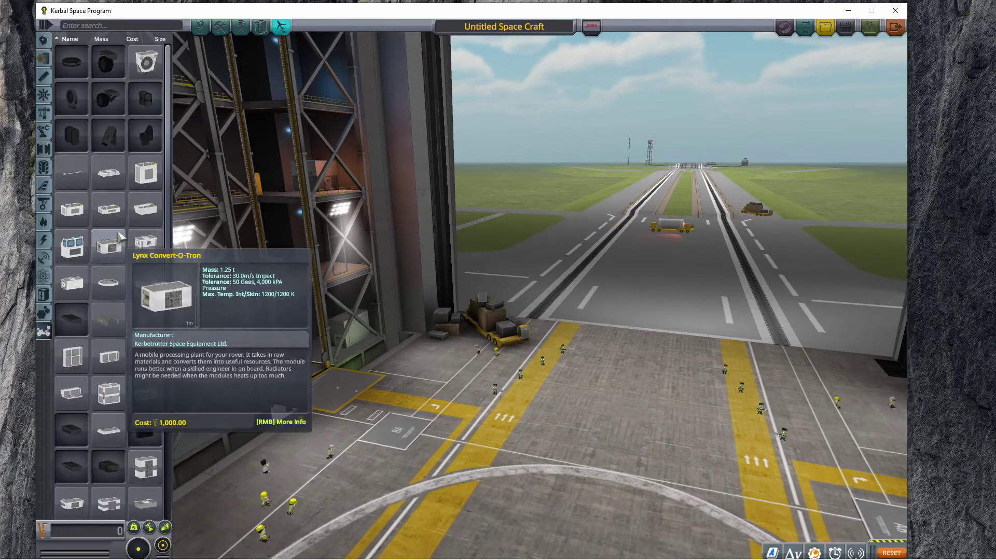
pyautogui.moveTo(83, 262)
pyautogui.scroll(-8, 96, 311)
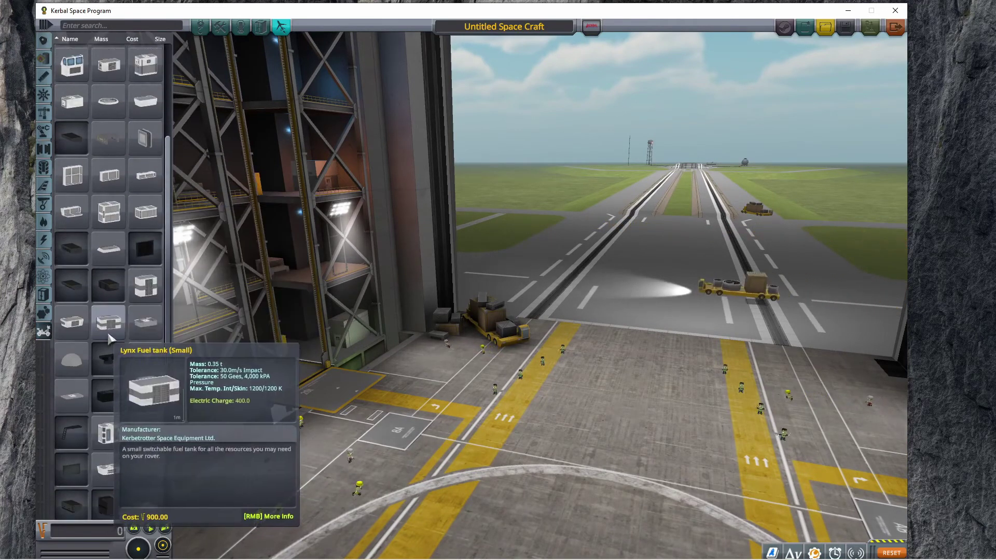
pyautogui.scroll(-3, 110, 355)
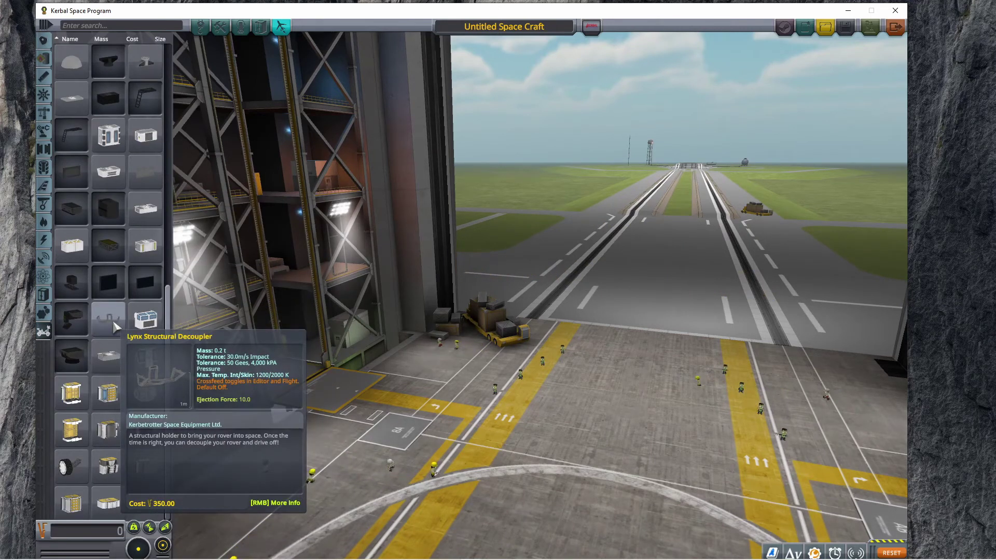
pyautogui.moveTo(160, 240)
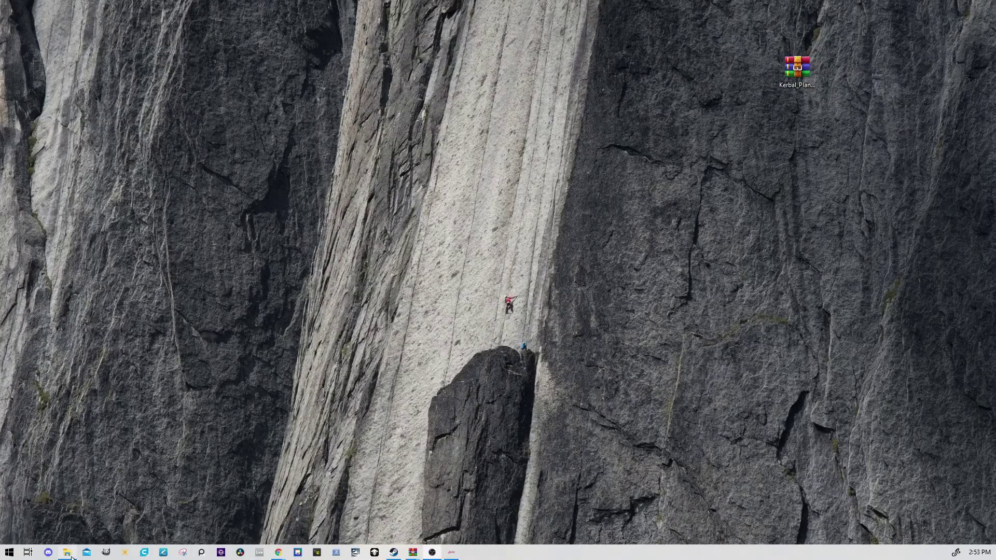
# Launch CKAN again by searching 'ckan' in the Start menu.
pyautogui.click(8, 554)
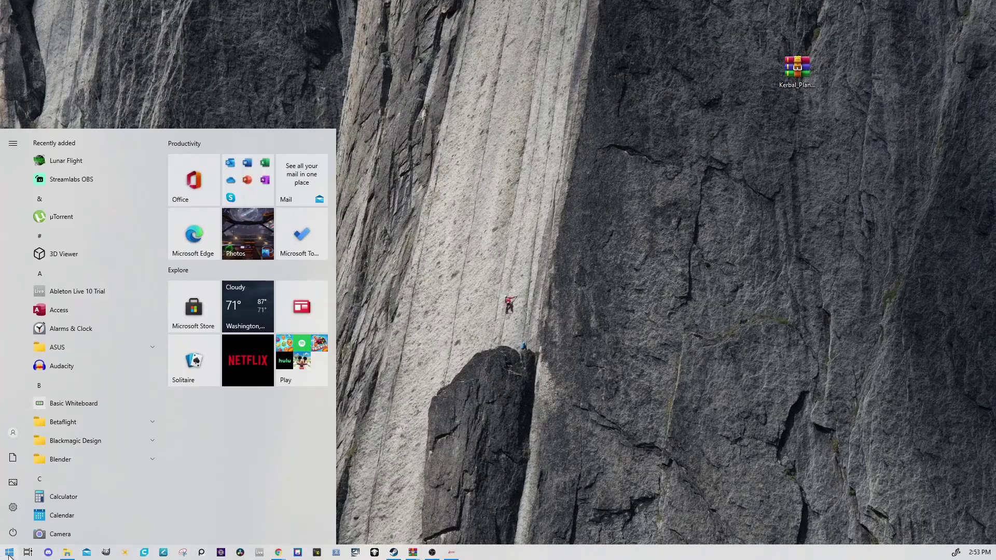
pyautogui.write('ckan')
pyautogui.press('Return')
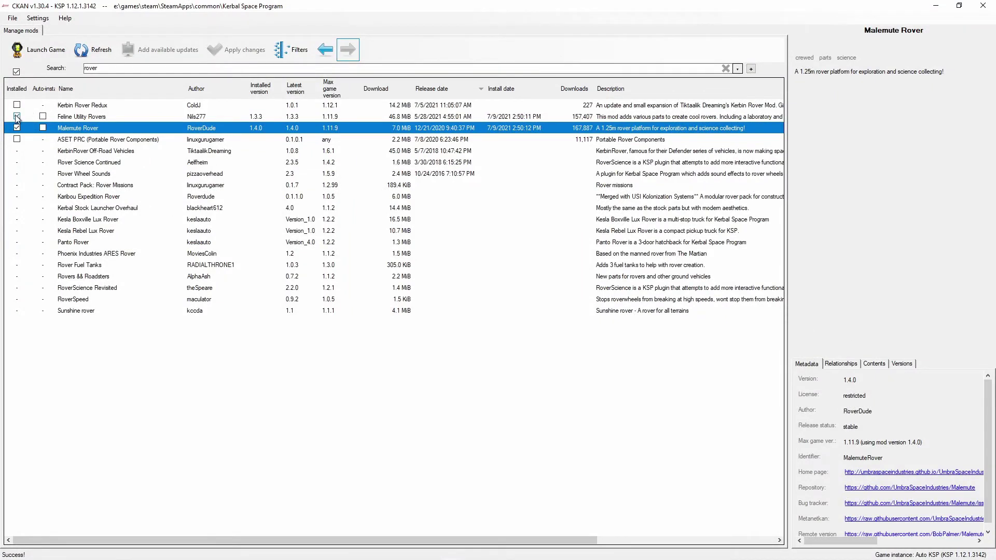
# Untick Feline Utility Rovers and Malemute Rover and review the seven-mod removal changeset.
pyautogui.click(17, 117)
pyautogui.click(15, 124)
pyautogui.click(17, 127)
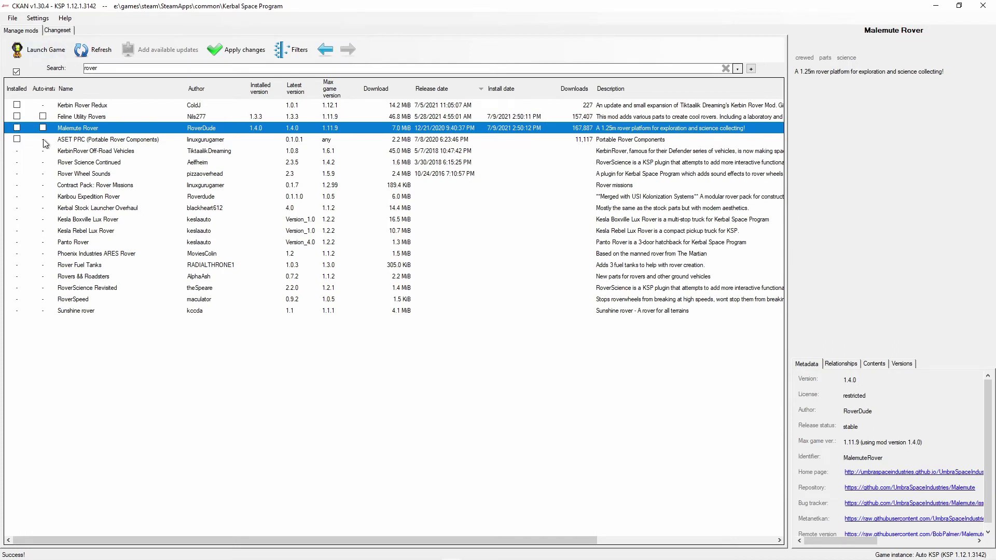
pyautogui.click(238, 54)
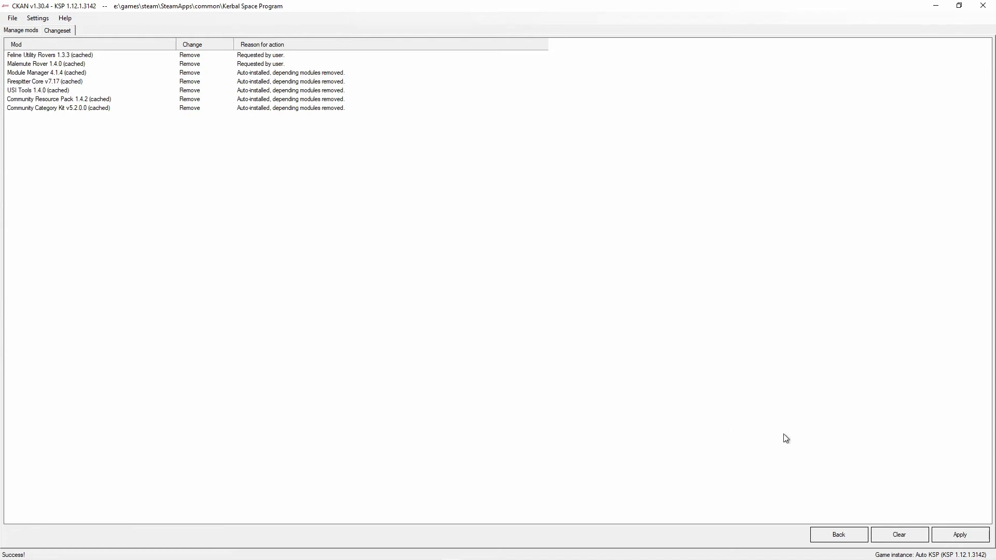
# Apply the changeset to remove the seven rover mods and dependencies.
pyautogui.click(964, 535)
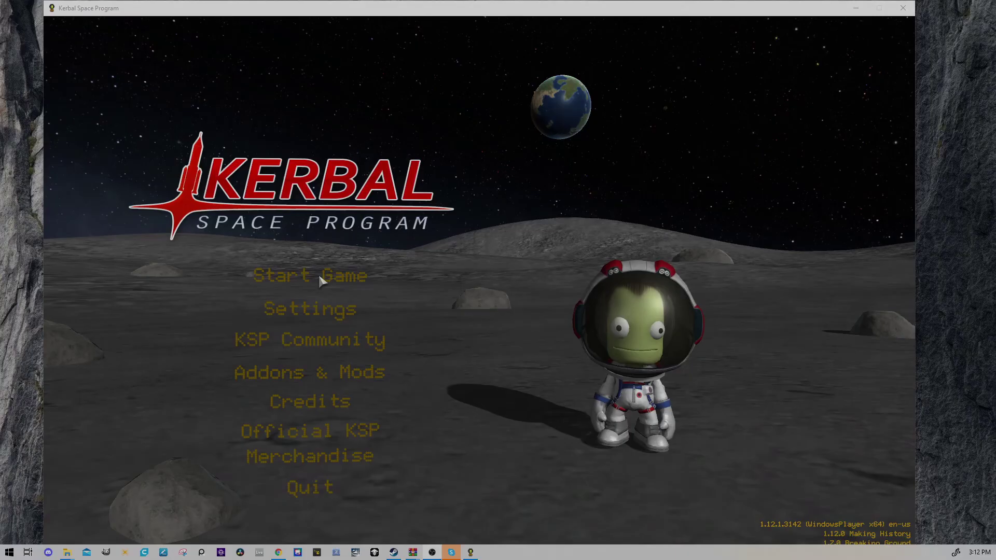
# Load the saved game and enter the Vehicle Assembly Building to check for rover parts.
pyautogui.click(319, 275)
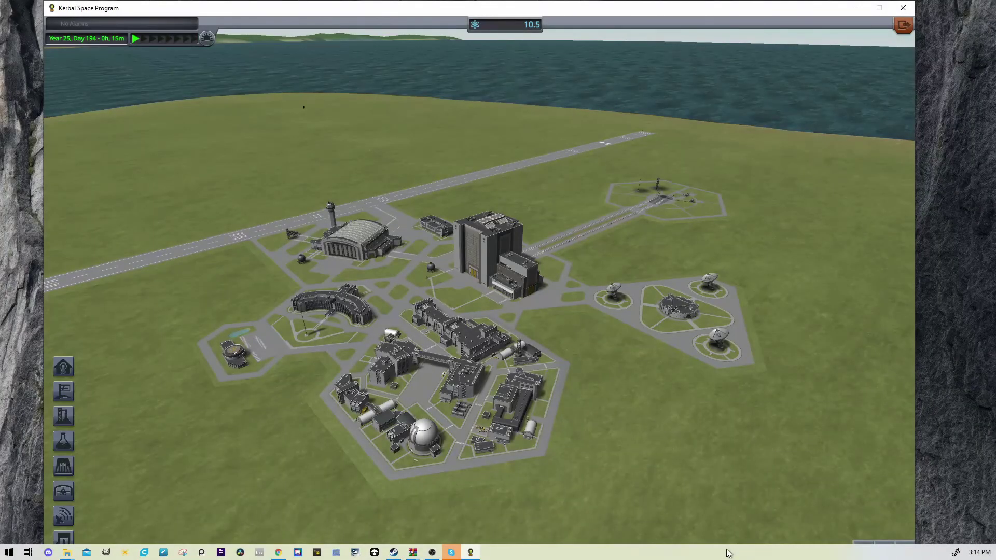
pyautogui.click(533, 235)
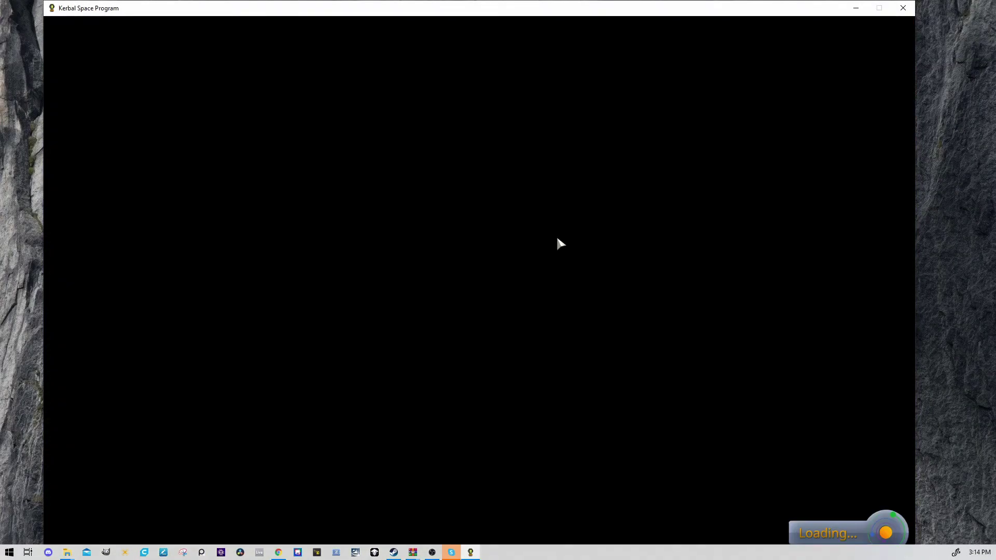